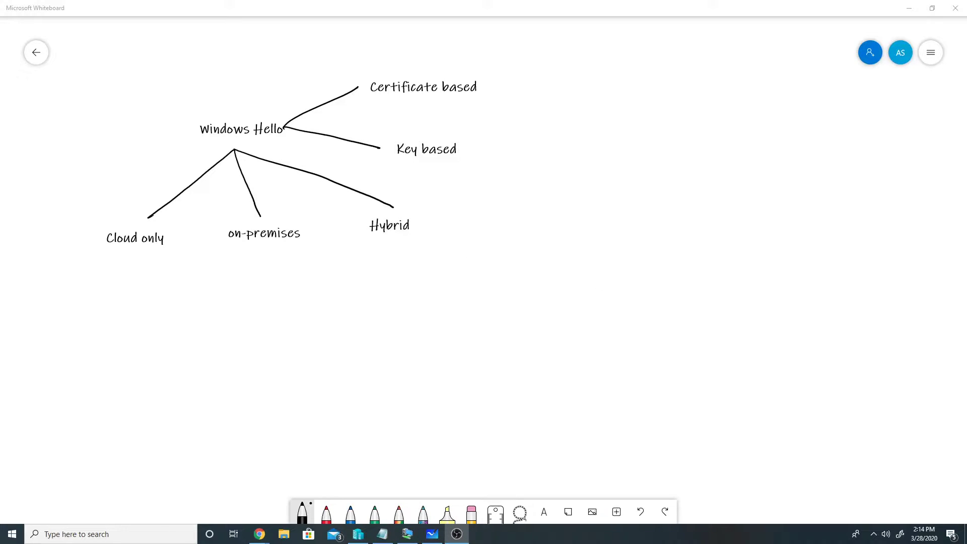
- Move the Forest/Domain…MFA prerequisites block left and place the Certificate on DCs note beside it
scroll(840, 343, "right", 5)
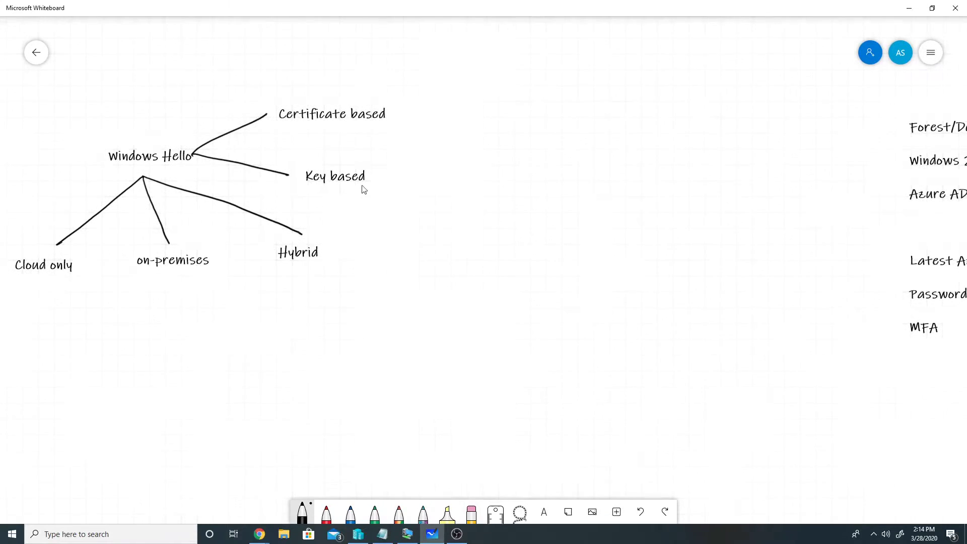
scroll(512, 247, "right", 10)
left_click_drag(823, 287, 538, 282)
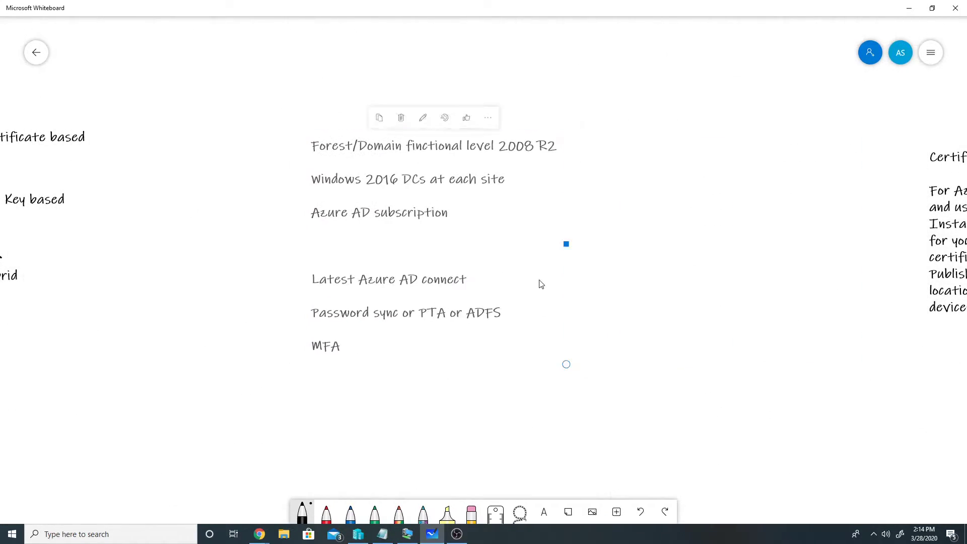
scroll(837, 283, "right", 8)
left_click_drag(879, 283, 577, 283)
left_click(871, 268)
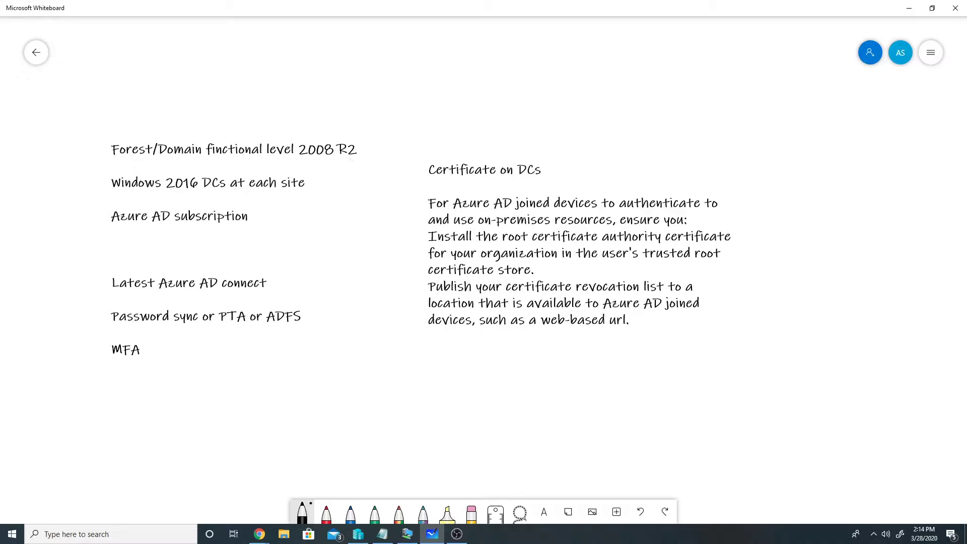
key("alt+Tab")
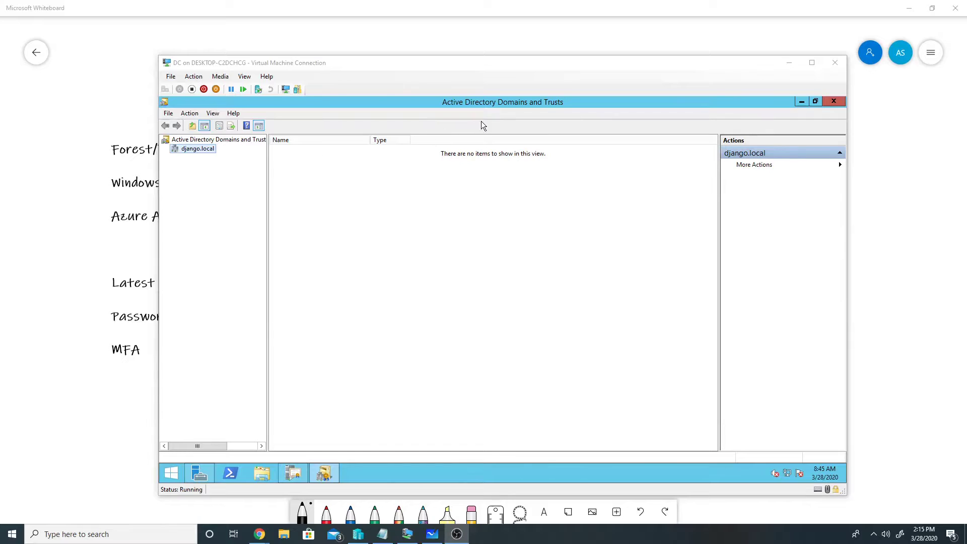
right_click(190, 148)
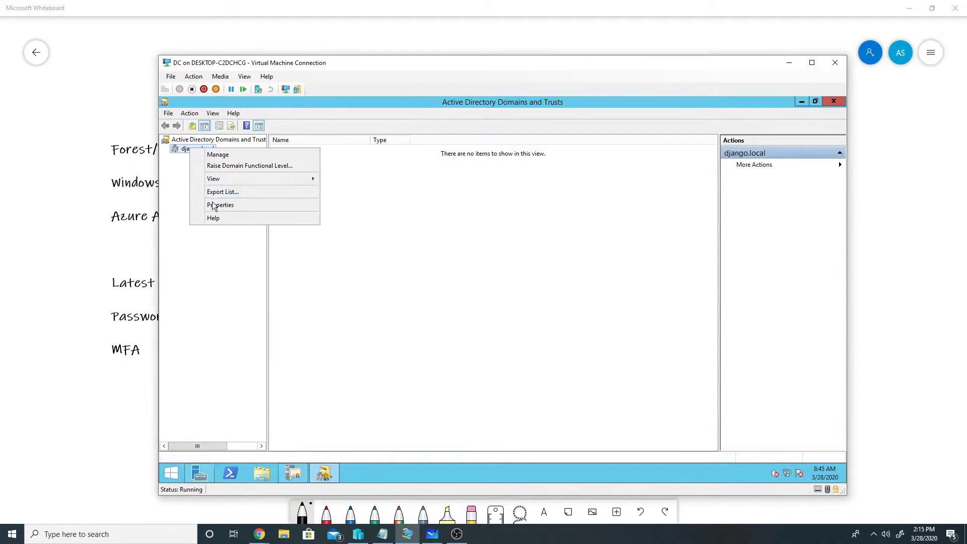
left_click(227, 205)
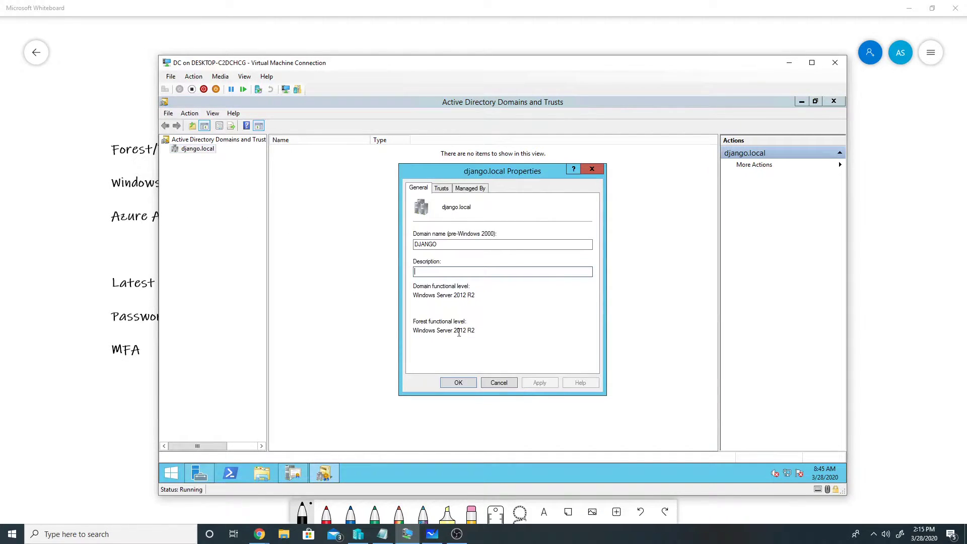
left_click(498, 382)
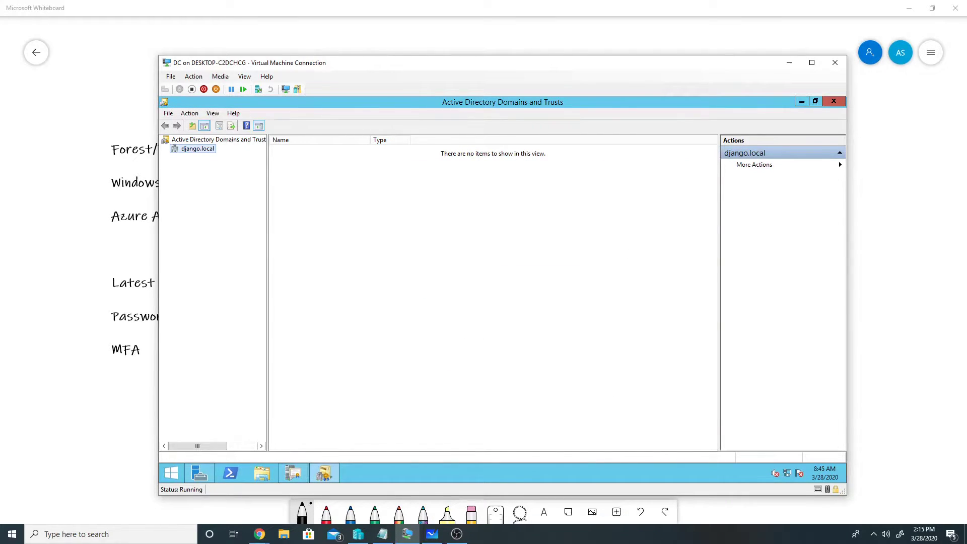
key("alt+Tab")
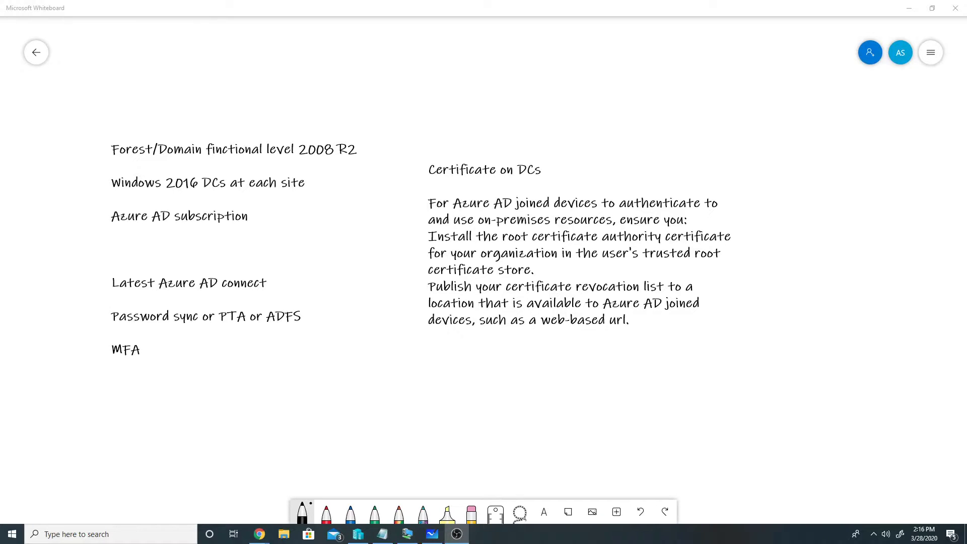
- Enable per-user multi-factor authentication for the synced user from Azure AD Users, then minimize Chrome
key("alt+Tab")
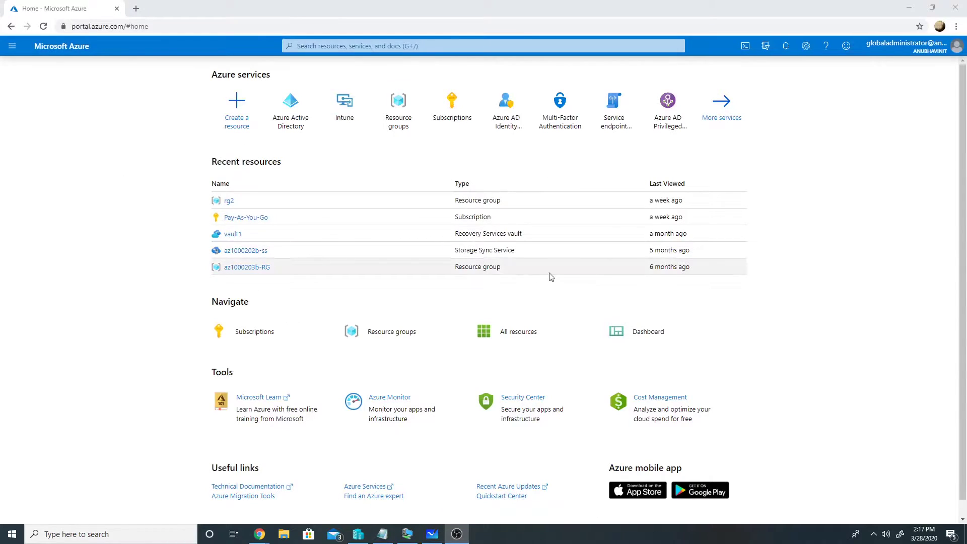
left_click(289, 121)
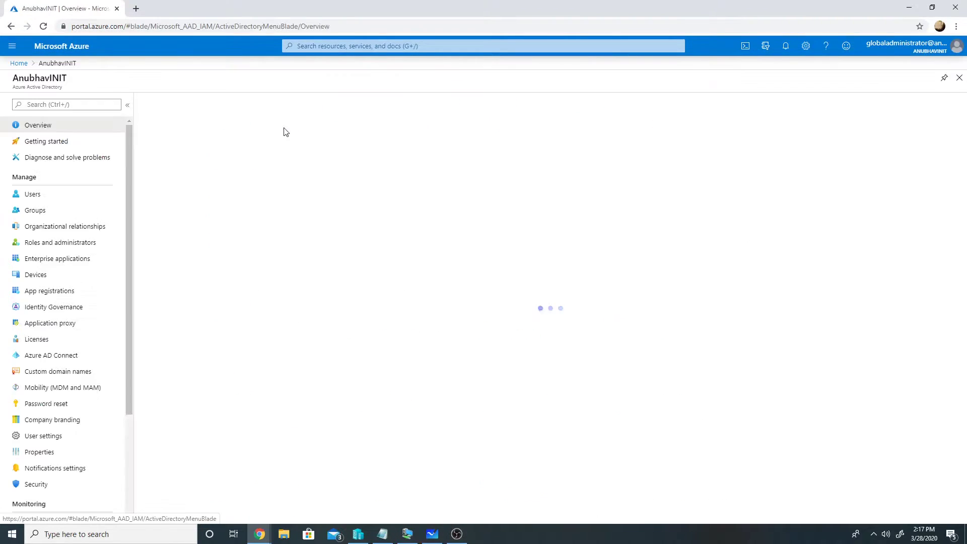
left_click(32, 194)
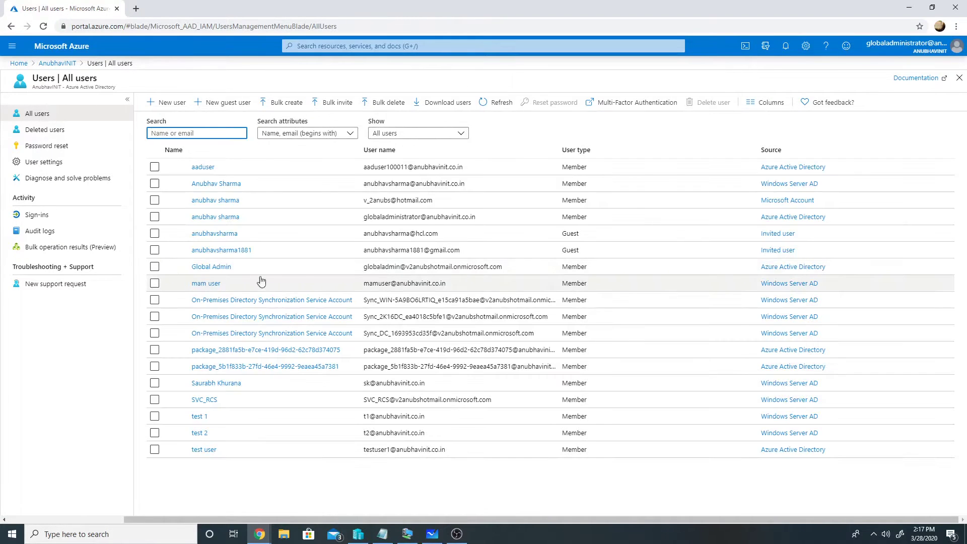
left_click(630, 103)
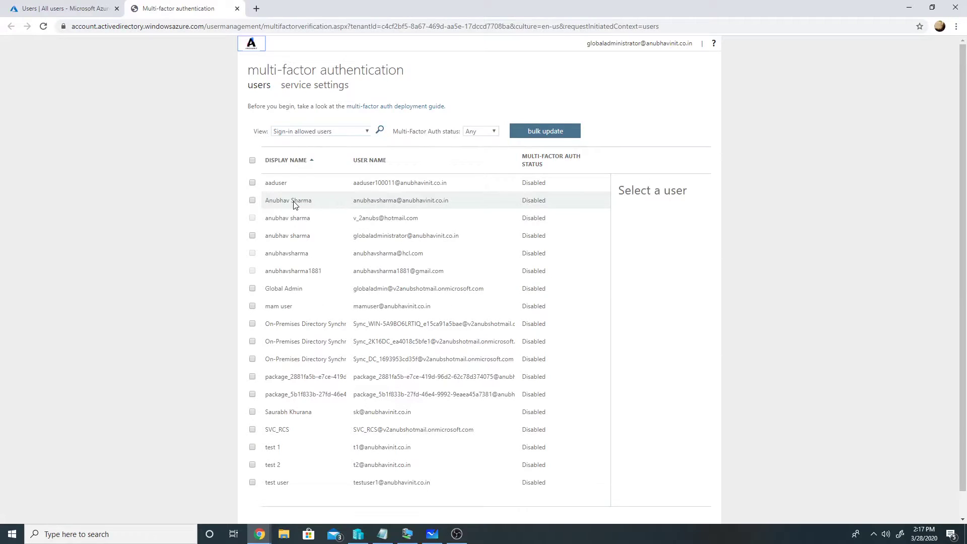
left_click(295, 202)
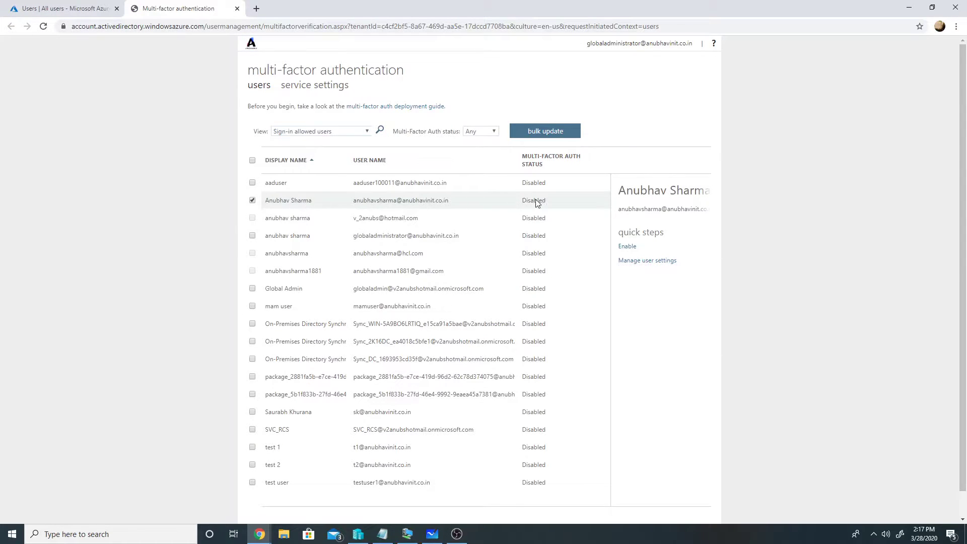
left_click(630, 247)
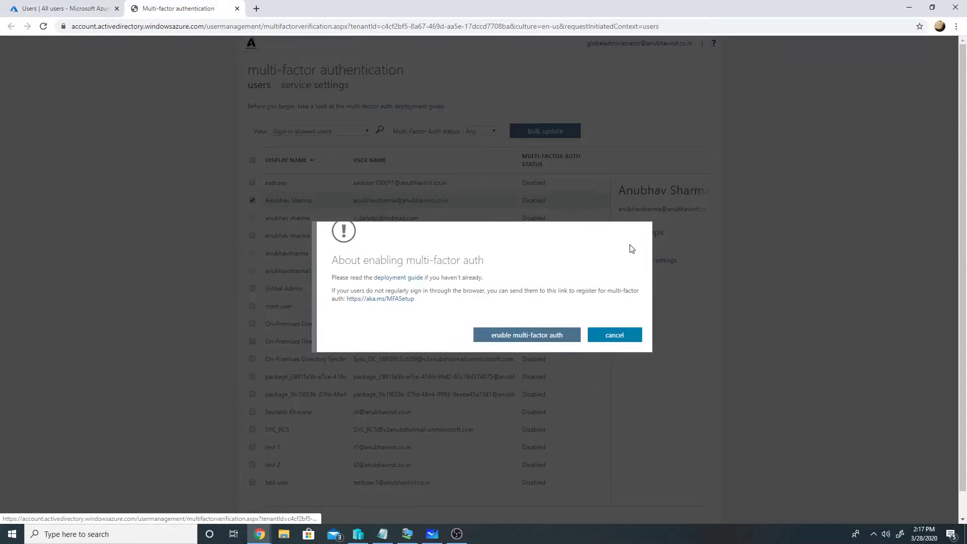
left_click(546, 340)
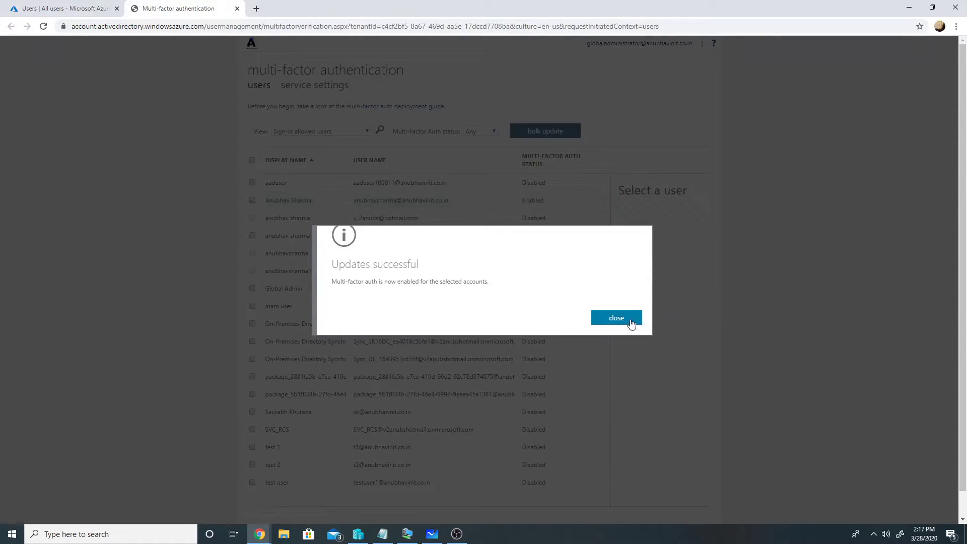
left_click(623, 319)
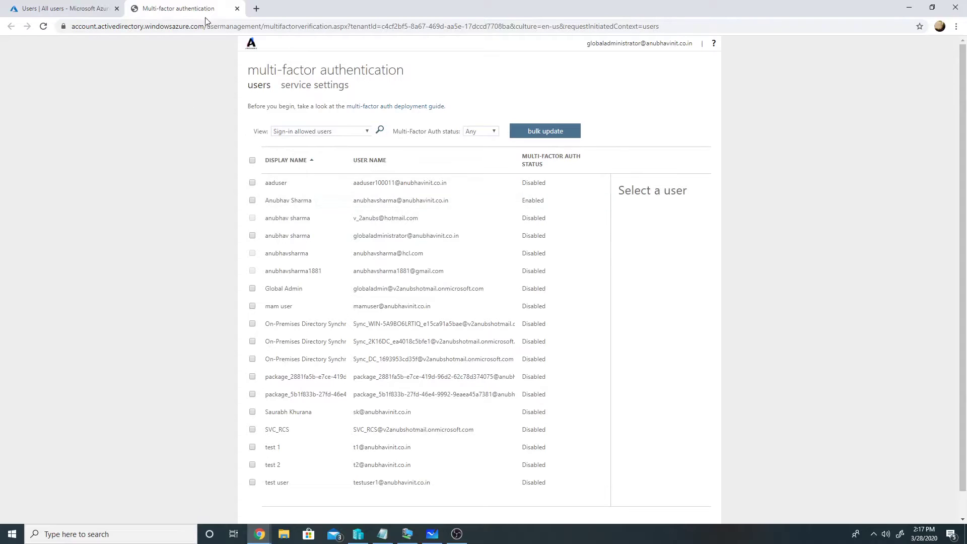
left_click(237, 9)
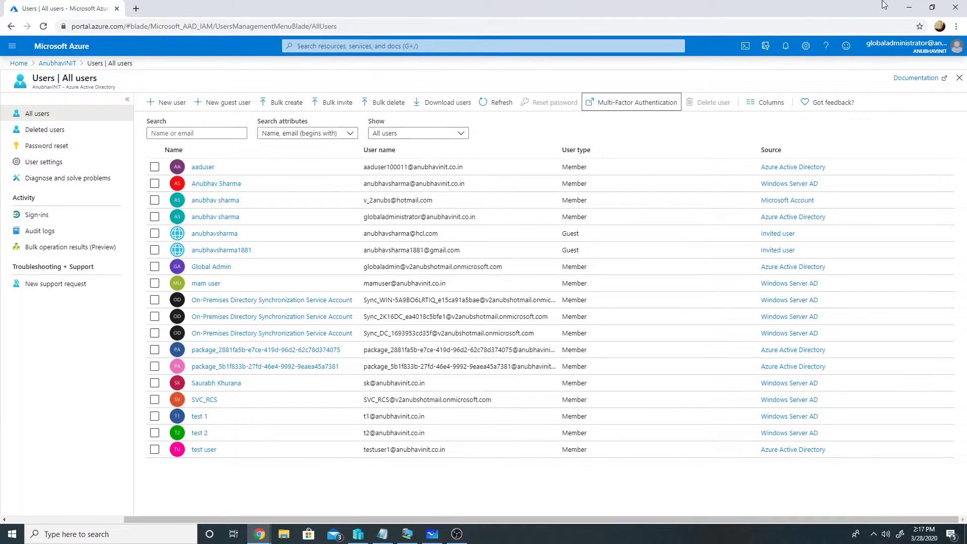
left_click(909, 7)
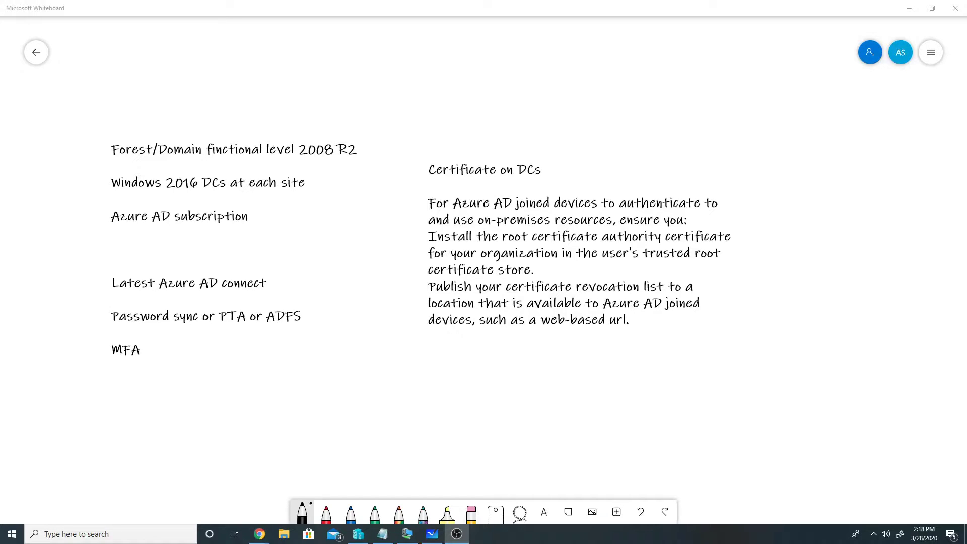
- Switch to the domain controller VM window running the Certification Authority console
key("alt+Tab")
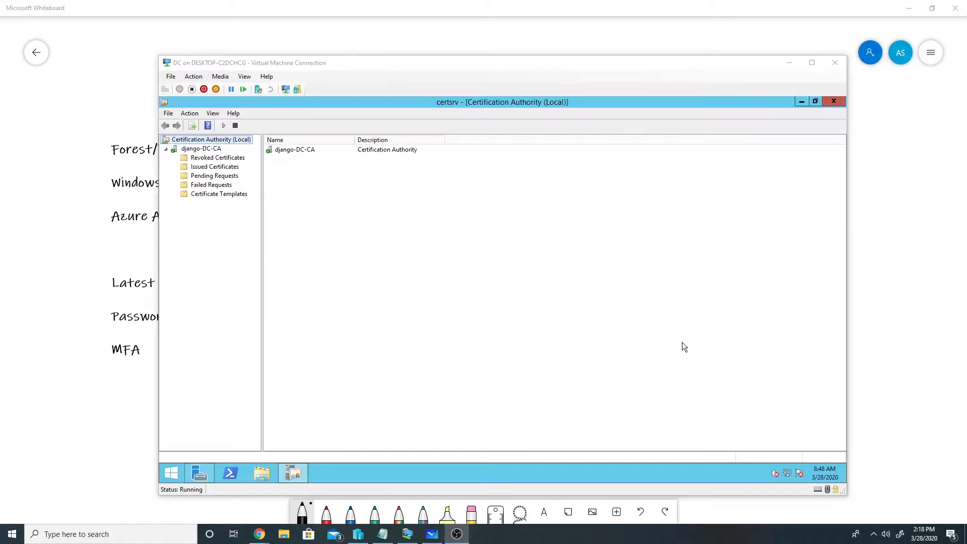
- Expand django-DC-CA and choose Manage on Certificate Templates to open the templates console
left_click(198, 150)
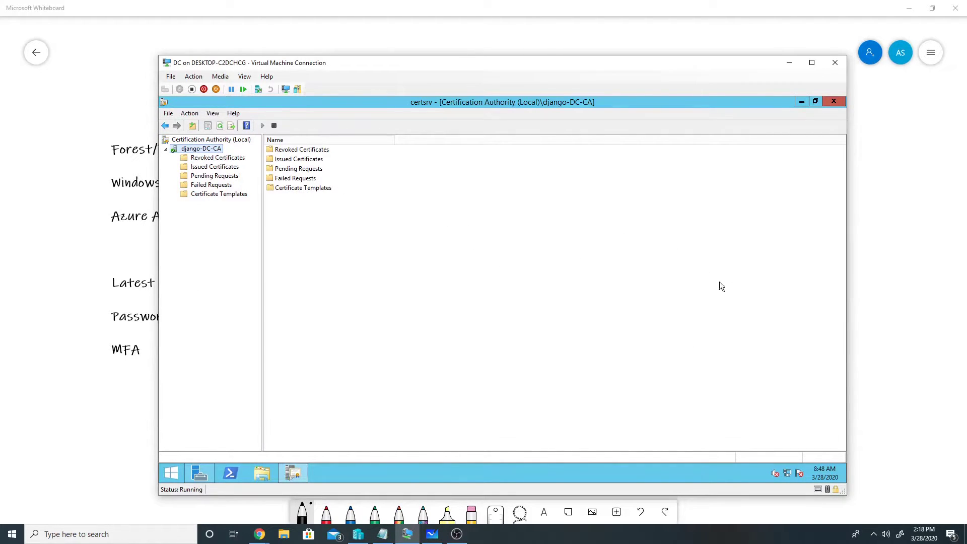
left_click(232, 194)
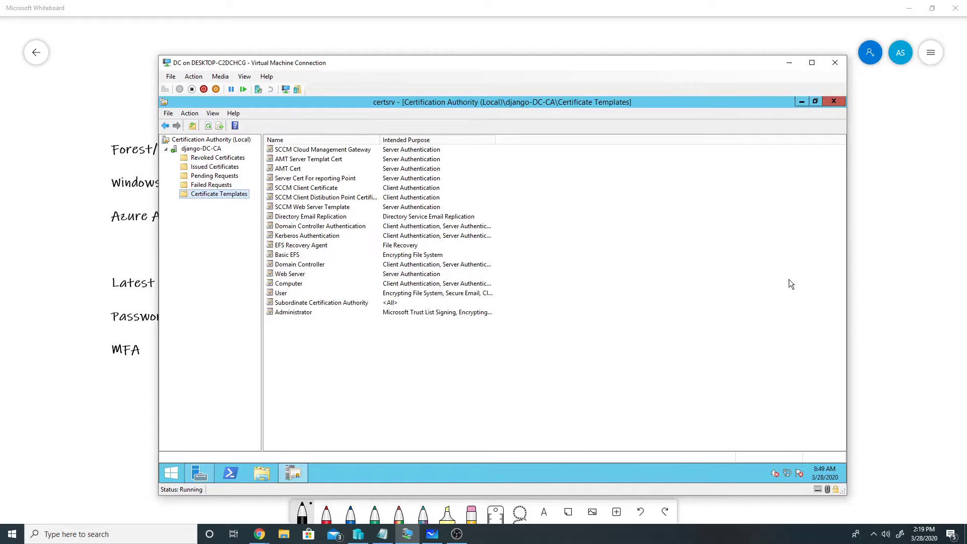
right_click(217, 194)
left_click(245, 200)
left_click(324, 353)
scroll(324, 359, "down", 1)
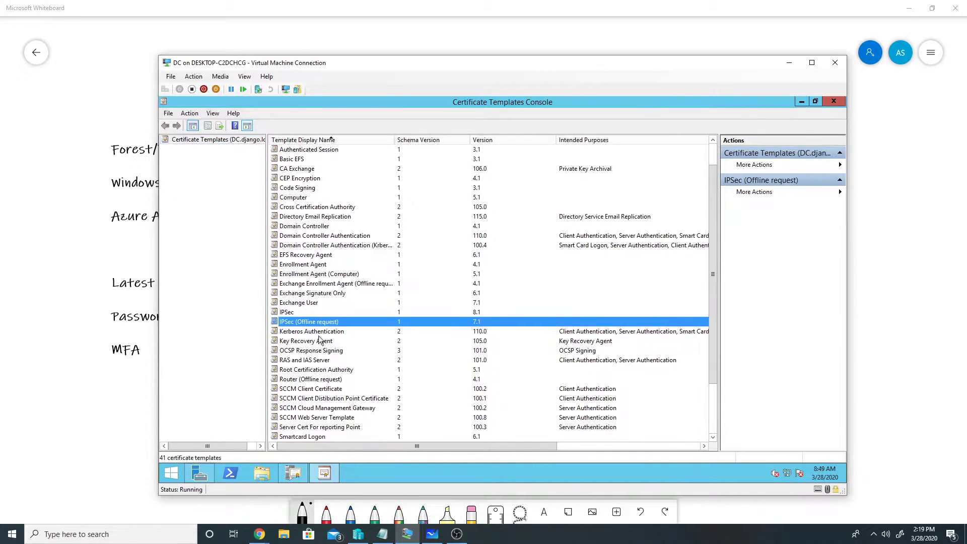
- Duplicate Kerberos Authentication with Windows Server 2008 R2 CA and Windows 7 / Server 2008 R2 recipient compatibility
left_click(319, 332)
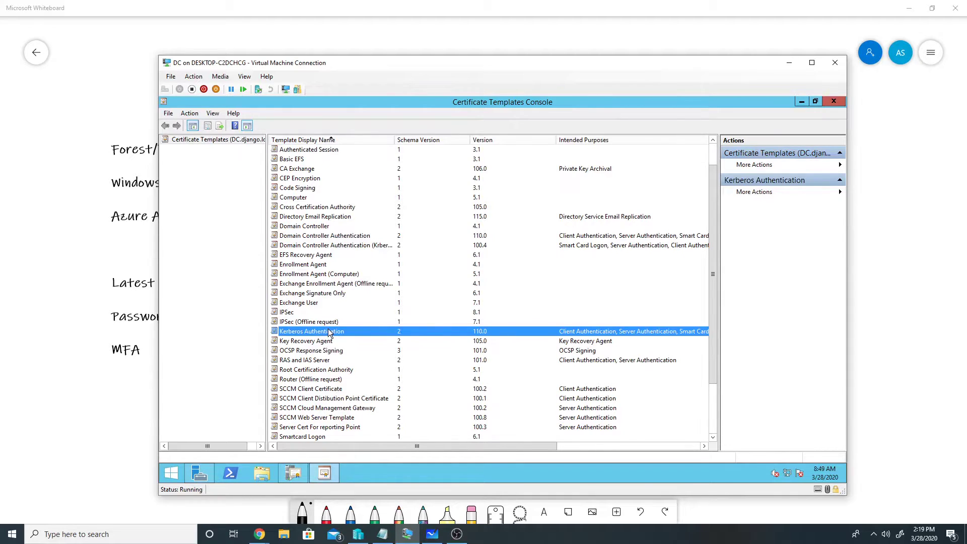
right_click(329, 331)
left_click(371, 335)
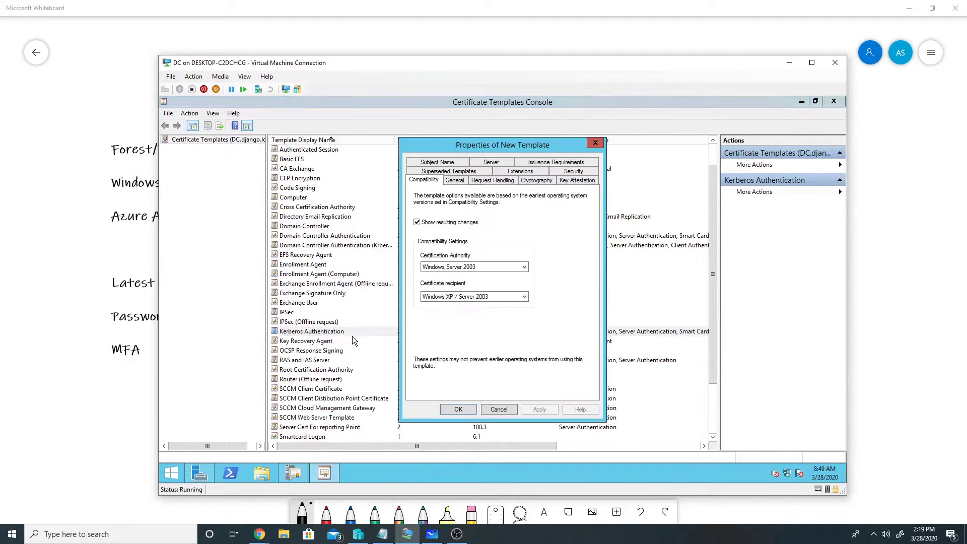
left_click(417, 222)
left_click(498, 265)
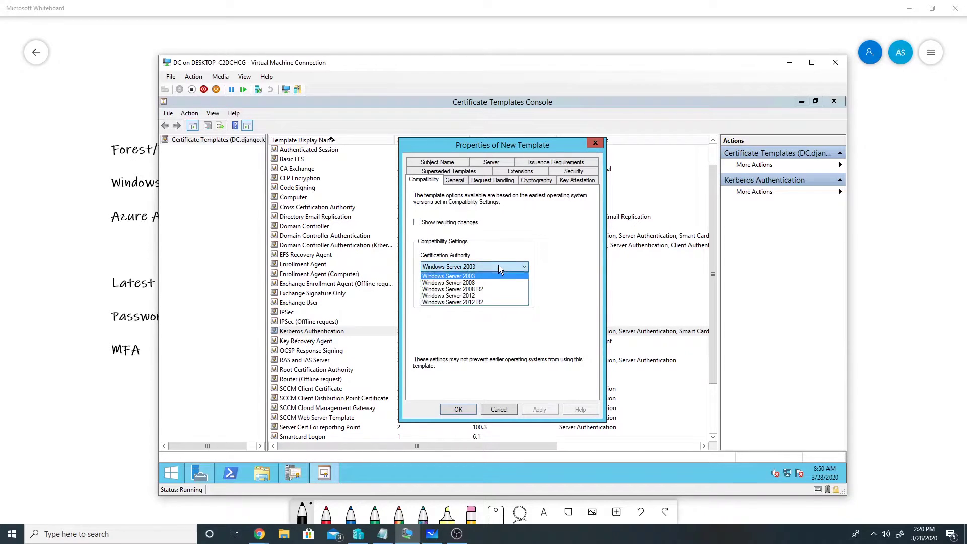
left_click(486, 289)
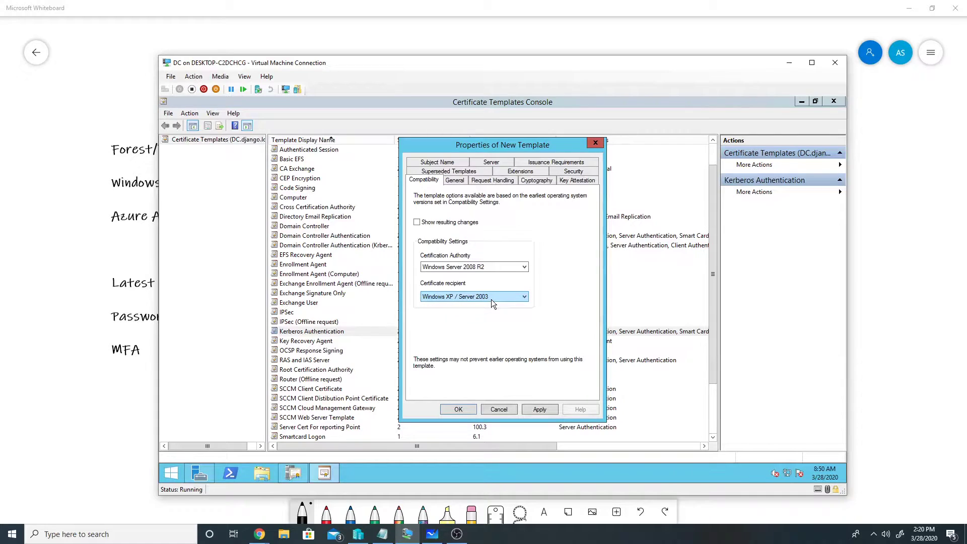
left_click(491, 299)
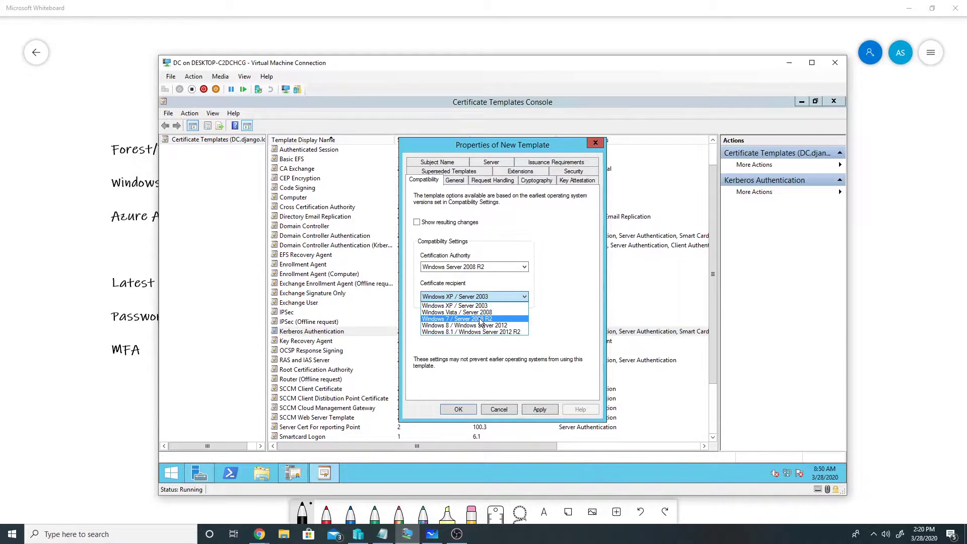
left_click(480, 320)
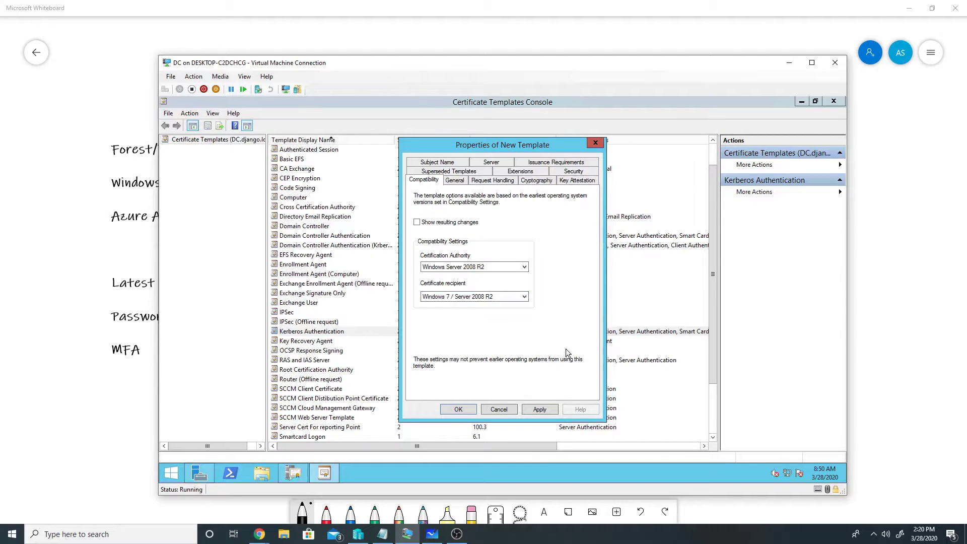
left_click(455, 181)
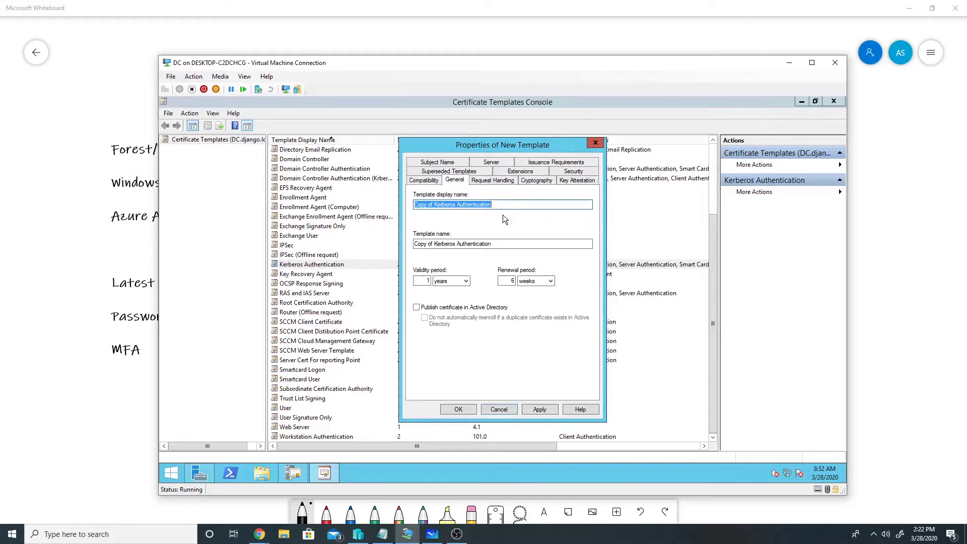
- Name the duplicated template 'Domain Controller Authentication Kerberos' and view its Subject Name settings
type("Domain Cont")
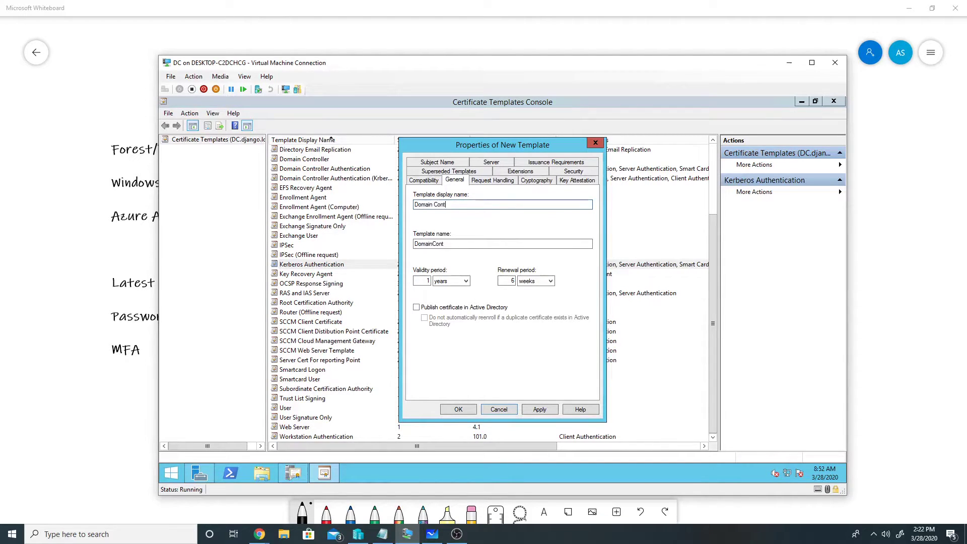
type("roller Authentication Kerberos")
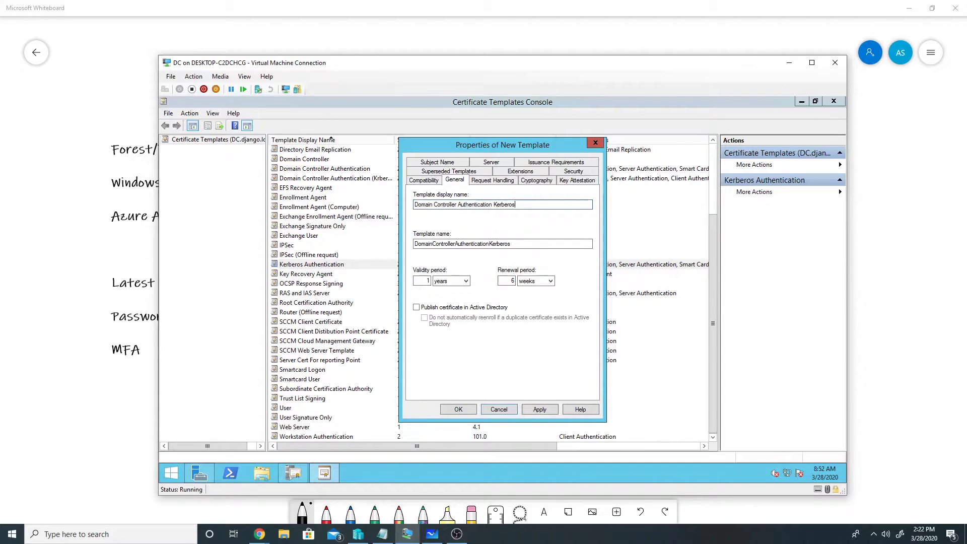
key("ctrl+a")
left_click(433, 172)
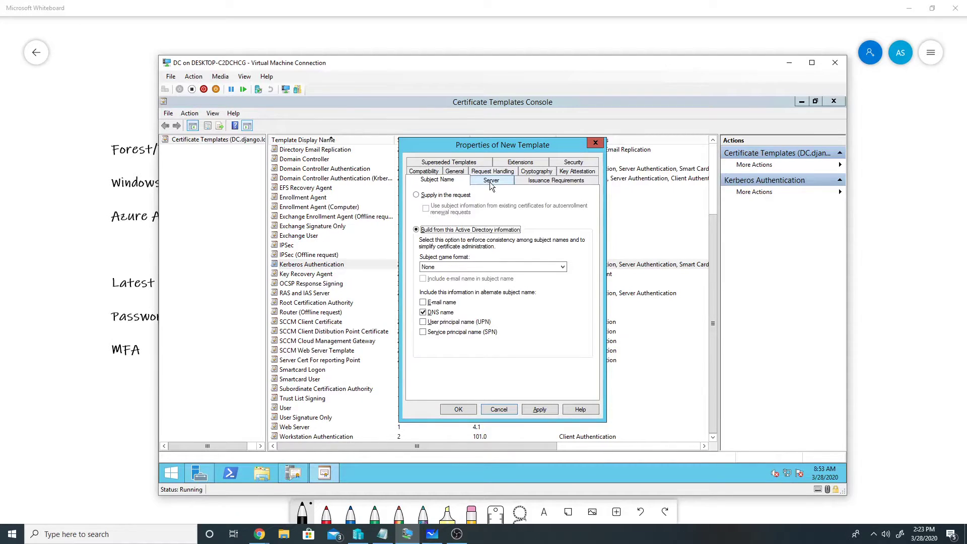
- Set Key Storage Provider and SHA256 request hash, save the template, and close the console
left_click(534, 173)
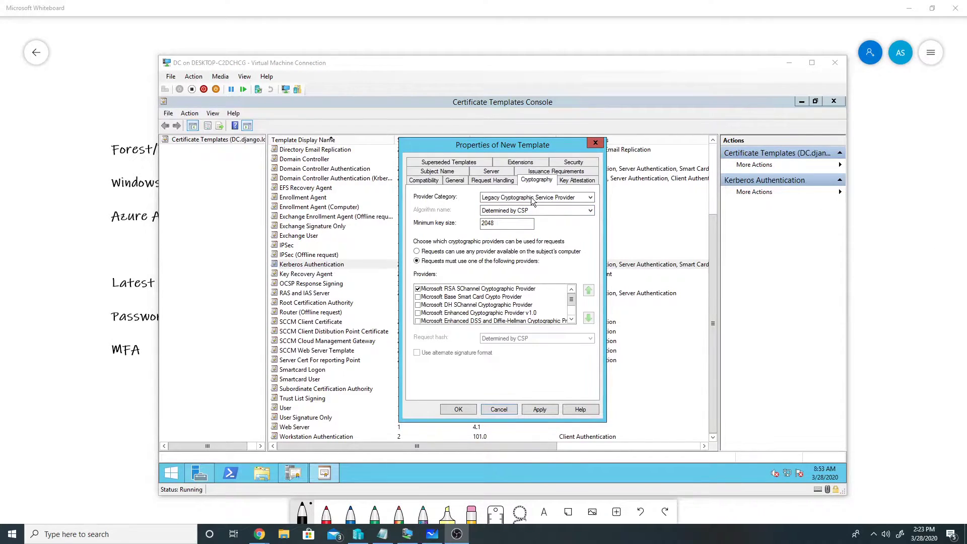
left_click(531, 198)
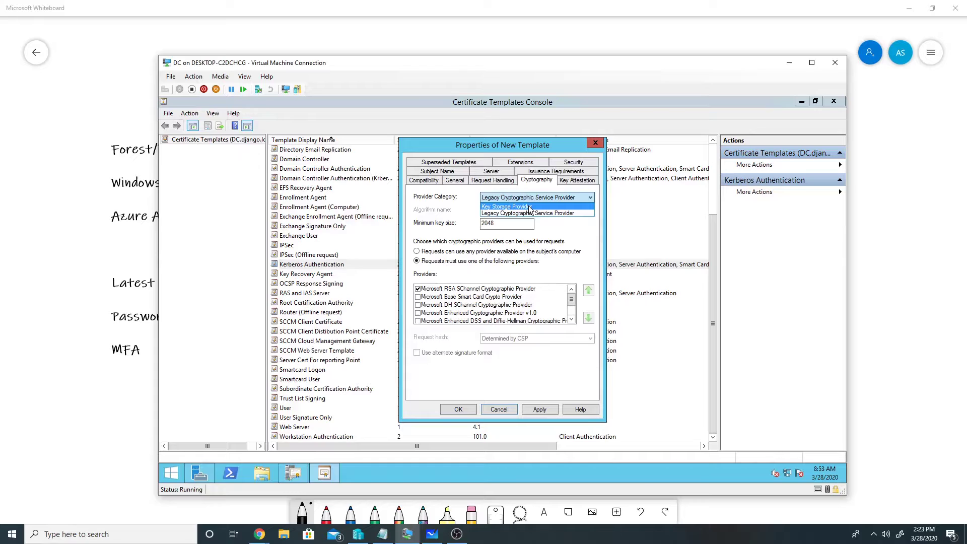
left_click(530, 207)
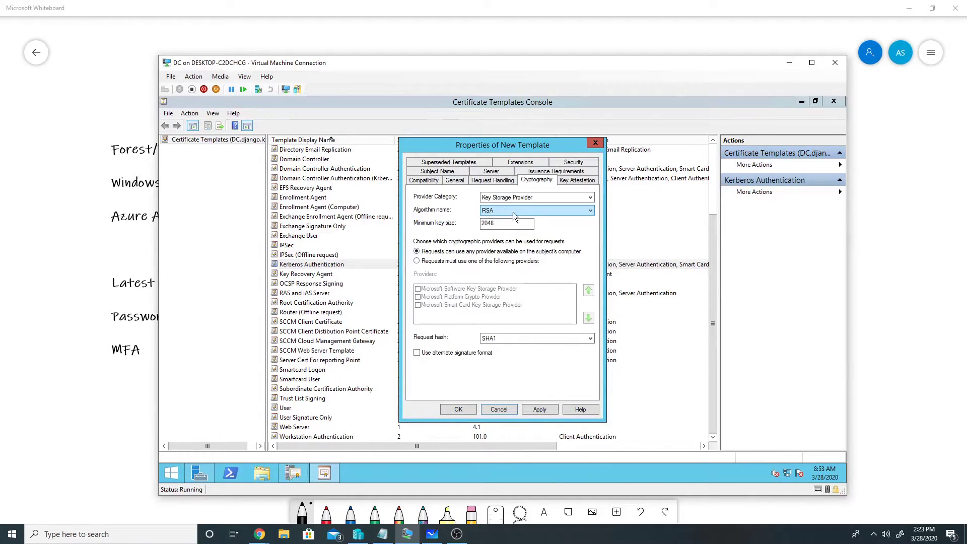
left_click(511, 225)
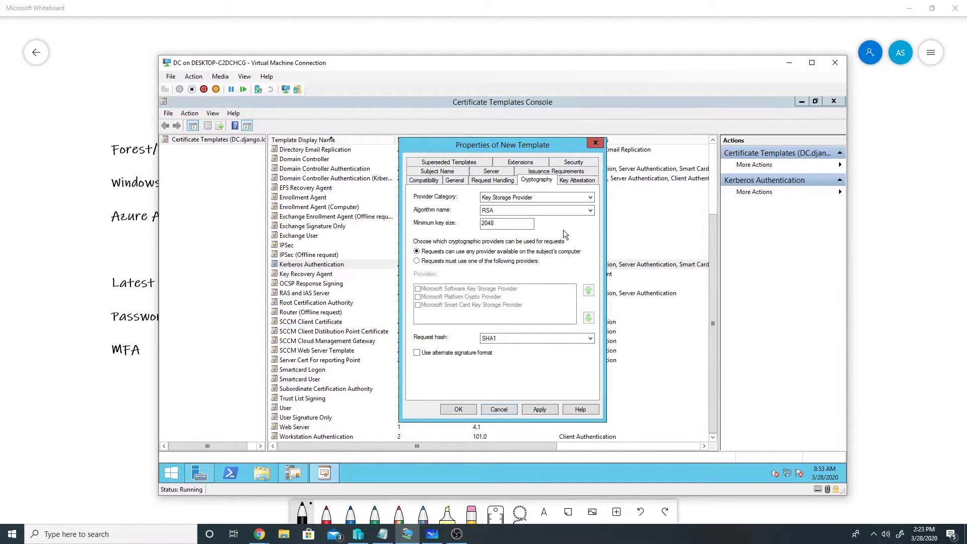
left_click(513, 338)
left_click(505, 373)
left_click(461, 410)
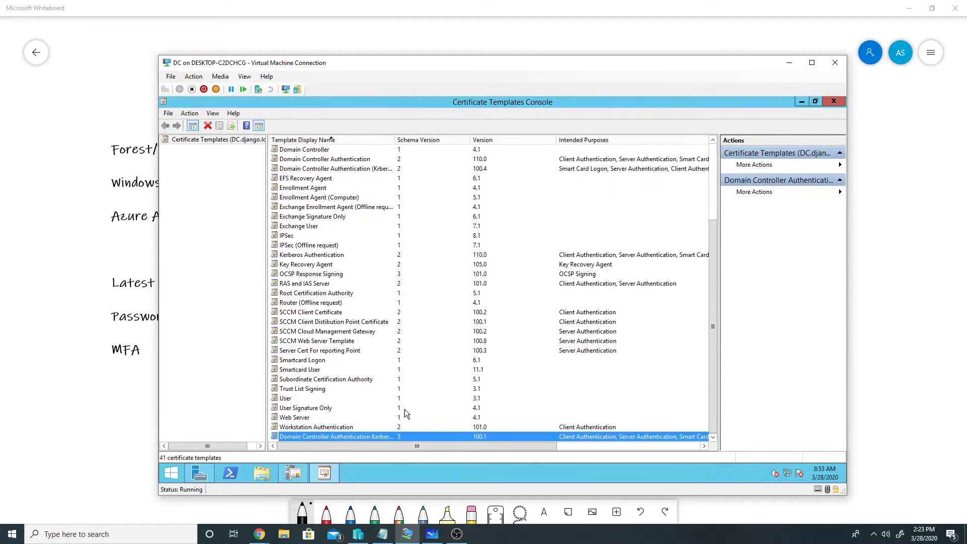
left_click_drag(395, 139, 501, 140)
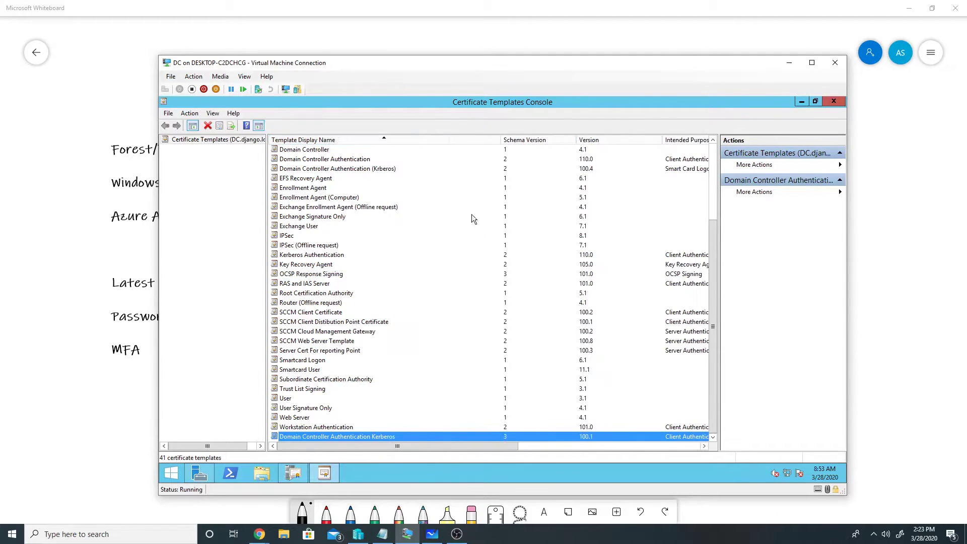
left_click(834, 101)
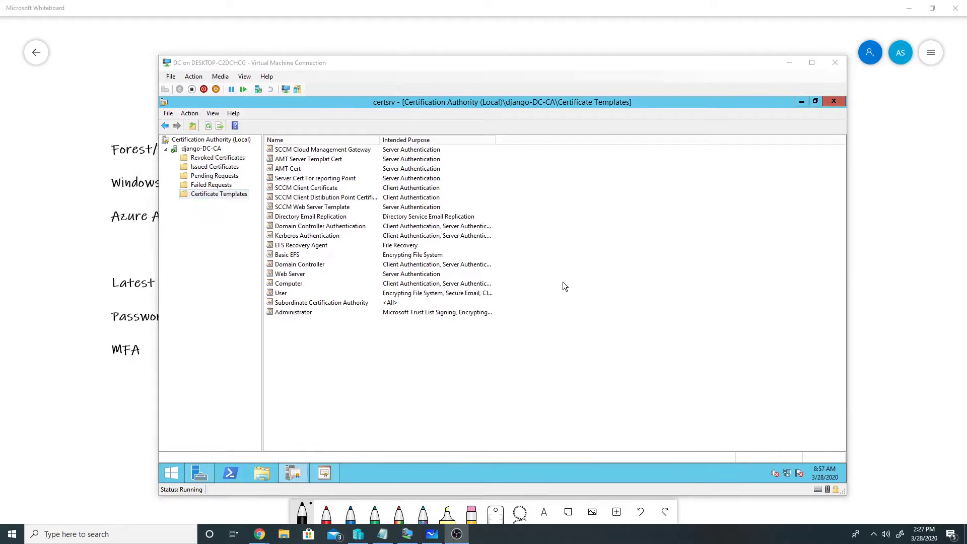
- Review the Kerberos Authentication certificates under Issued Certificates, including Request IDs 12, 35, 36 and 53
left_click(214, 166)
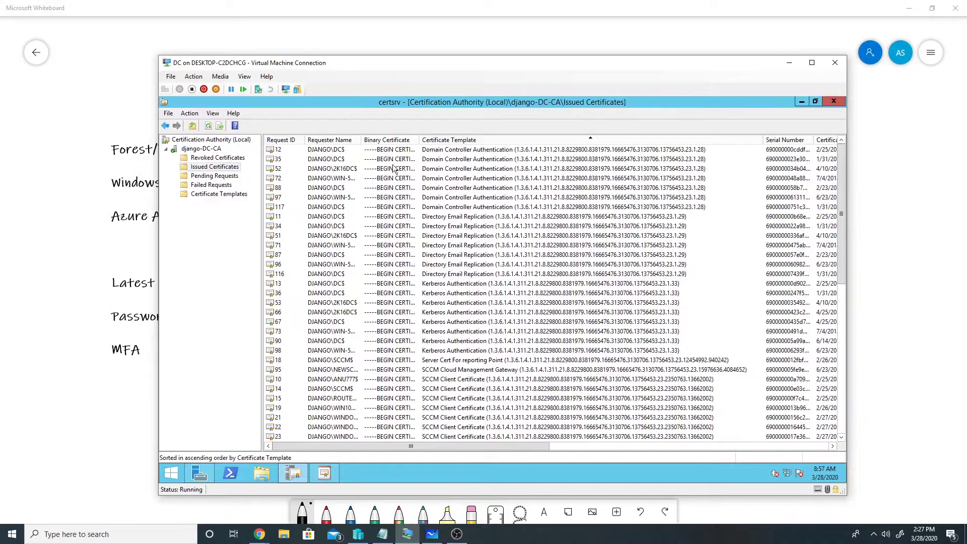
left_click(355, 151)
left_click(337, 161)
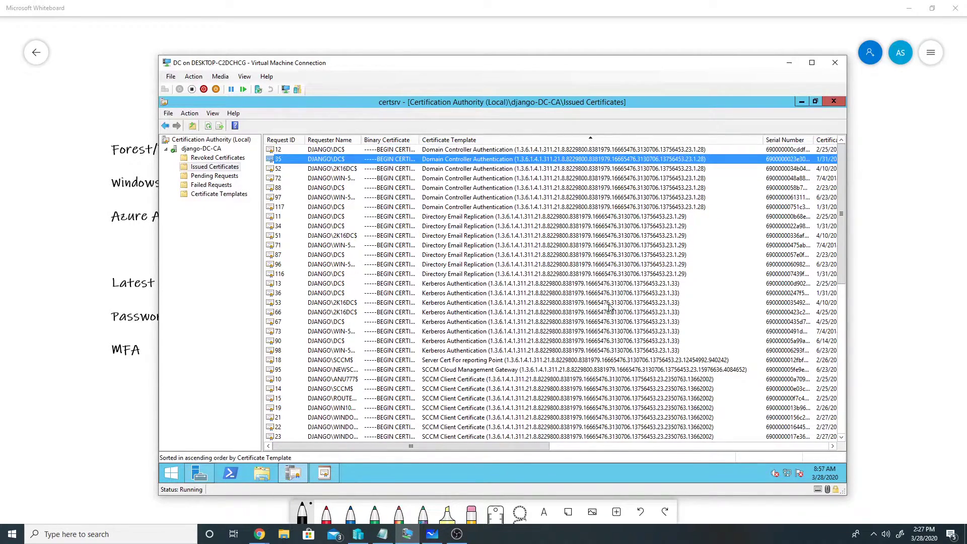
left_click(345, 285)
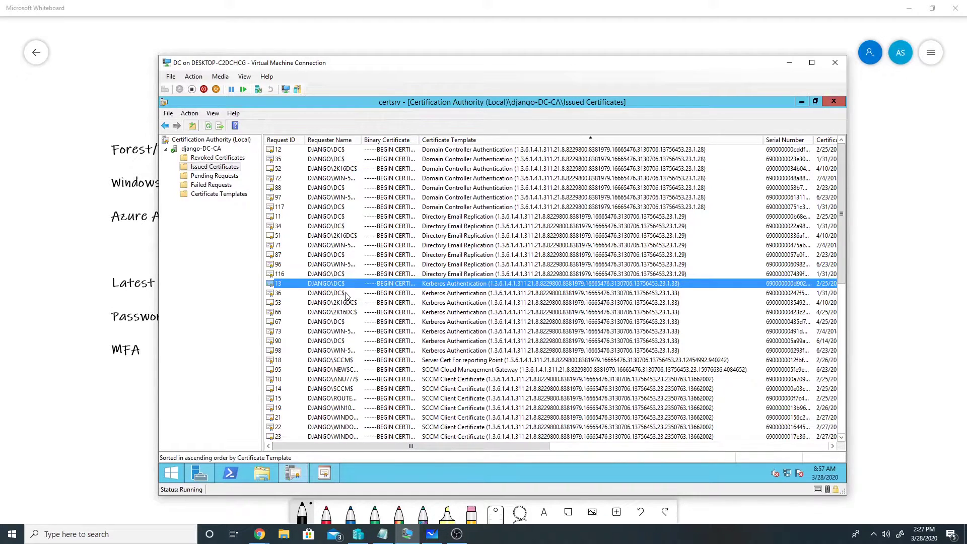
left_click(348, 294)
scroll(404, 300, "down", 1)
scroll(406, 299, "down", 2)
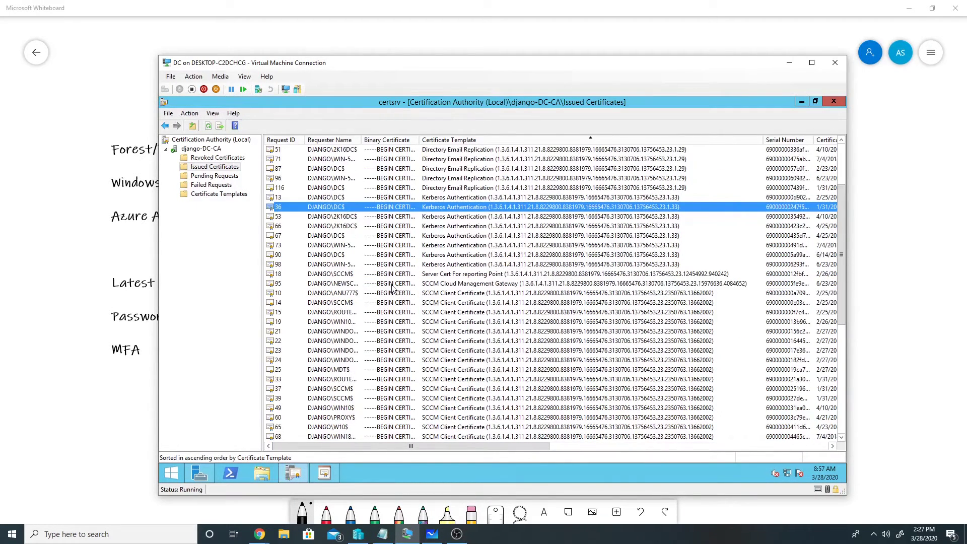
left_click(354, 217)
left_click(355, 226)
left_click(347, 207)
left_click(348, 217)
- Reopen the Certificate Templates Console and select Domain Controller Authentication Kerberos
right_click(227, 197)
left_click(217, 201)
left_click(349, 275)
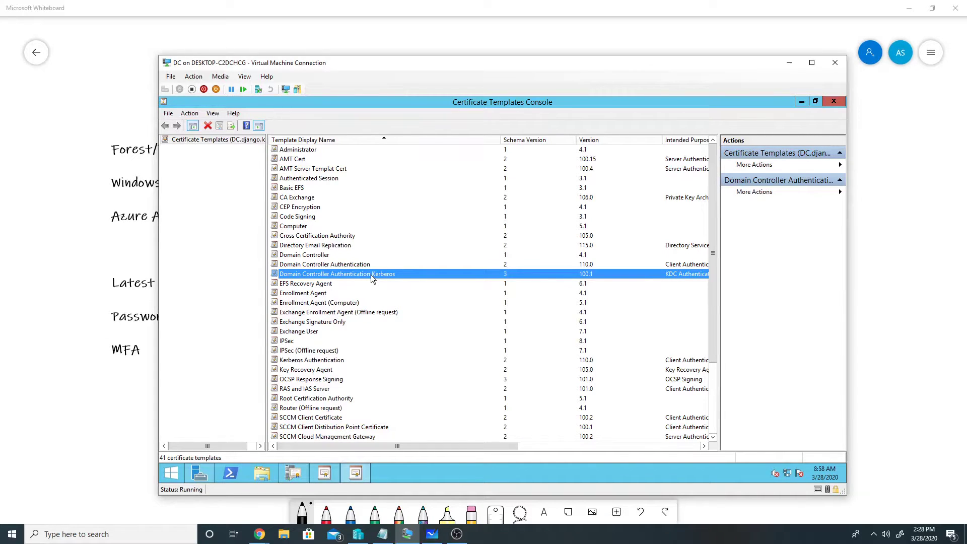
- In the template's Superseded Templates properties, add Domain Controller
right_click(371, 274)
left_click(408, 344)
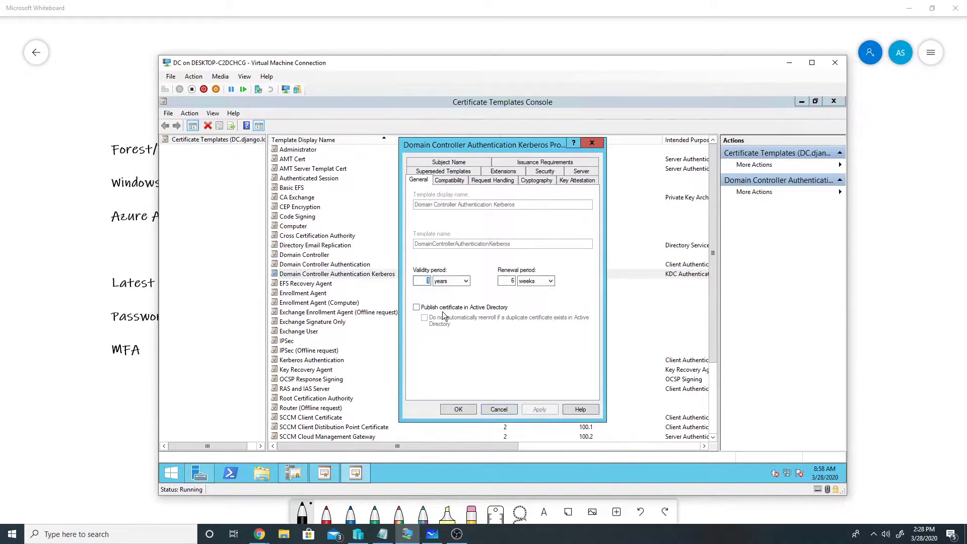
left_click(459, 173)
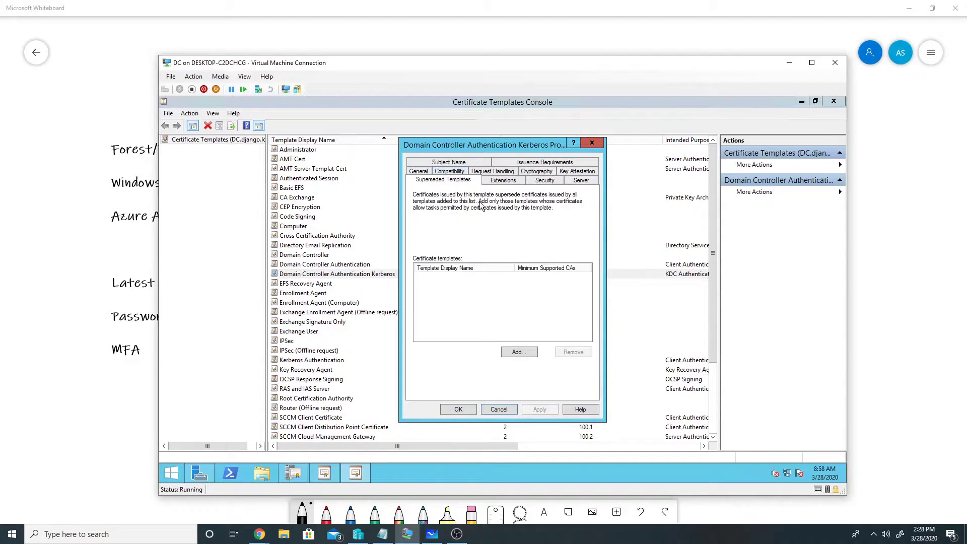
left_click(515, 354)
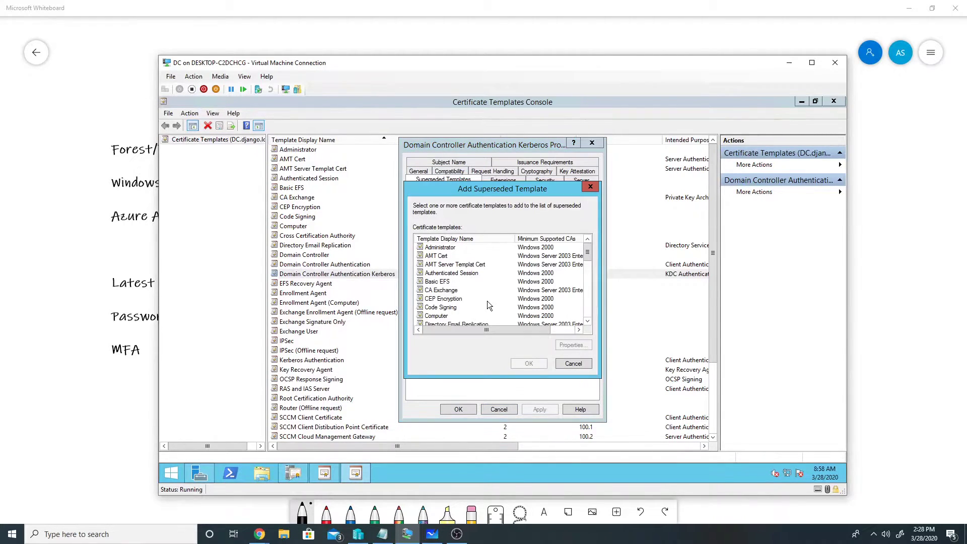
scroll(473, 286, "down", 2)
left_click(456, 282)
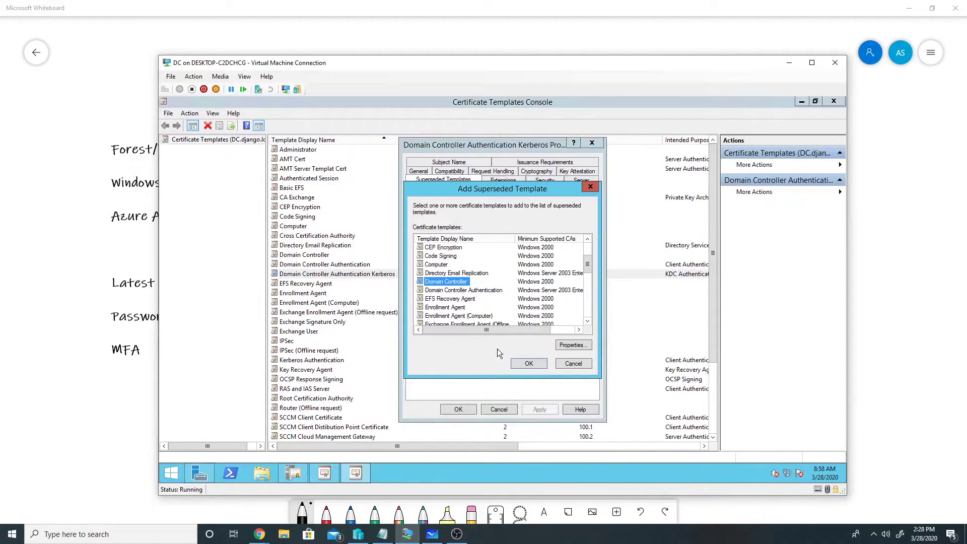
left_click(528, 364)
- Add Domain Controller Authentication to the superseded templates list
left_click(513, 353)
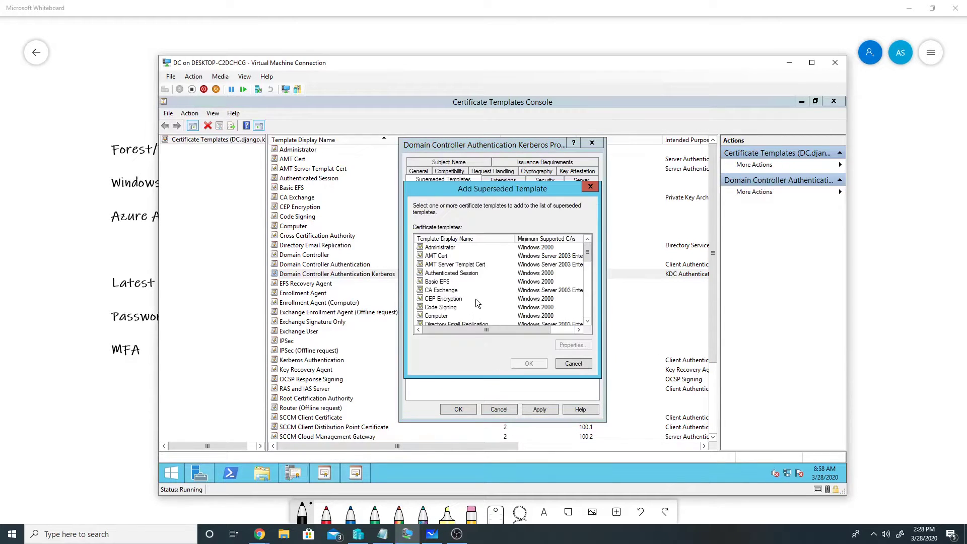
left_click(444, 299)
scroll(466, 288, "down", 2)
scroll(485, 302, "down", 1)
scroll(486, 309, "up", 1)
left_click(480, 282)
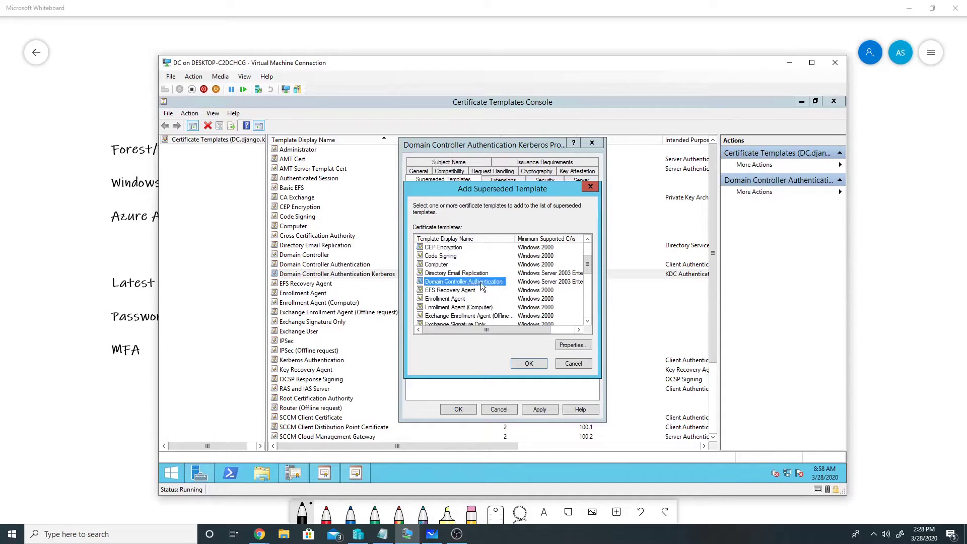
left_click(530, 364)
- Add Kerberos Authentication as the third superseded template and apply the changes
left_click(518, 353)
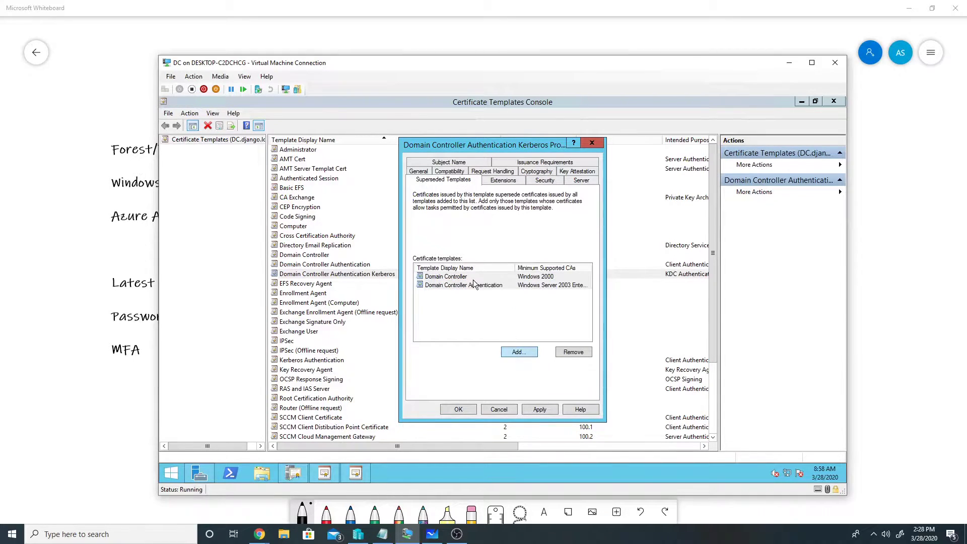
left_click(452, 292)
key("k")
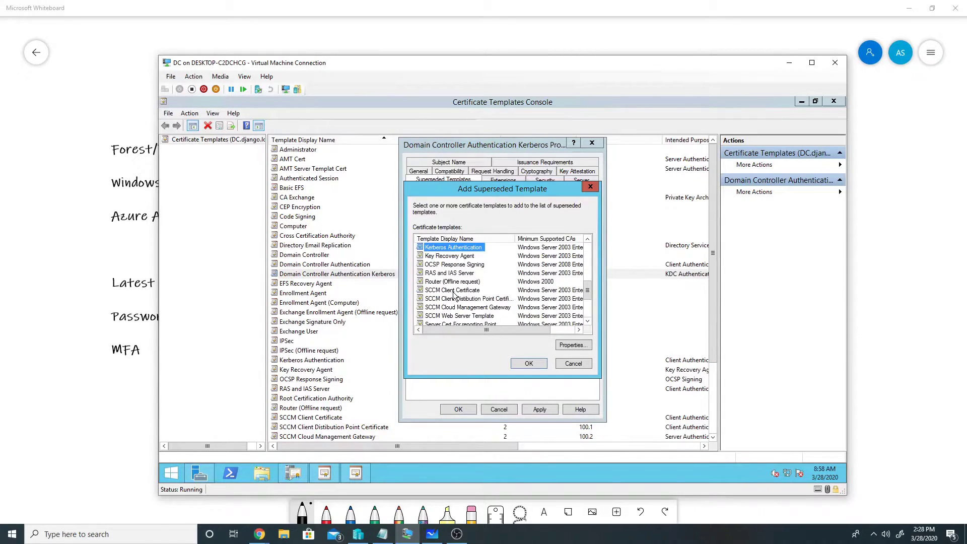
left_click(528, 364)
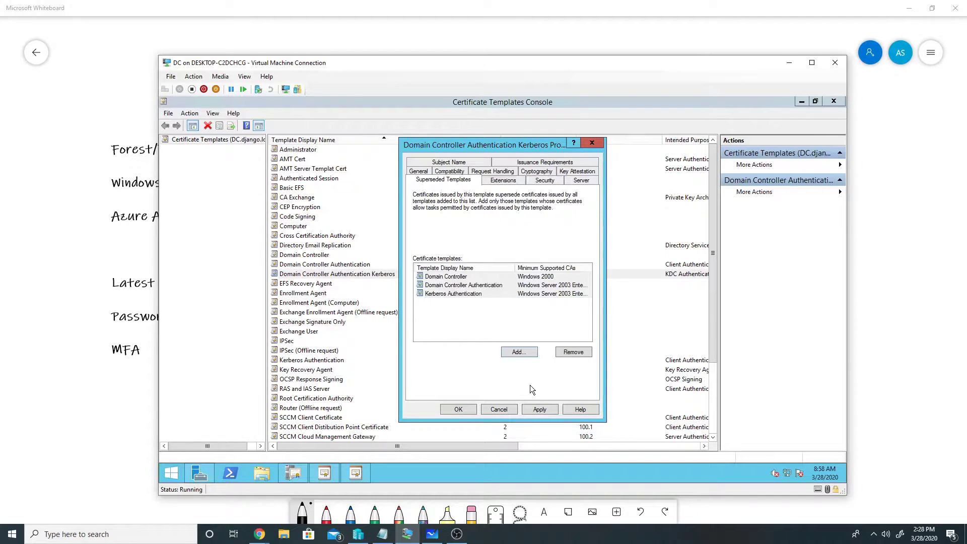
left_click(536, 409)
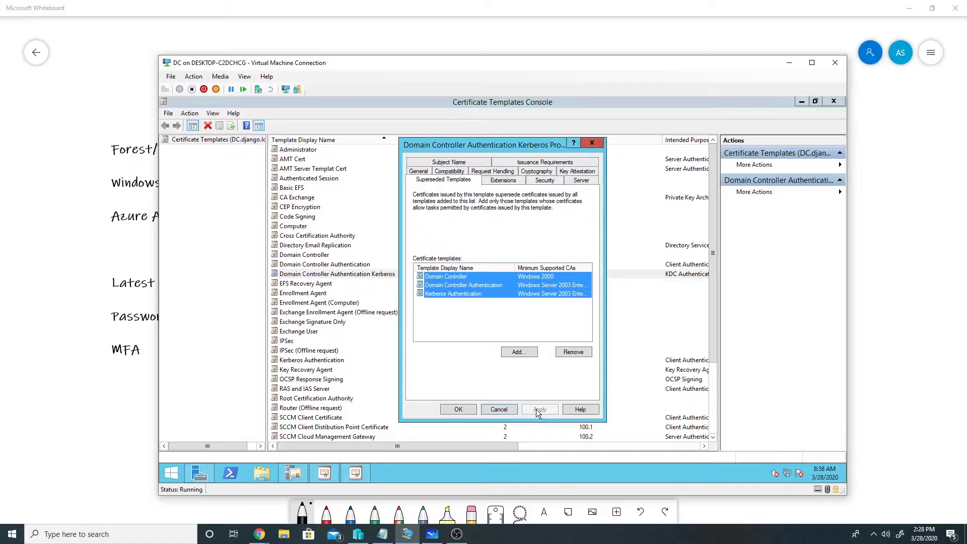
left_click(459, 409)
key("alt+Tab")
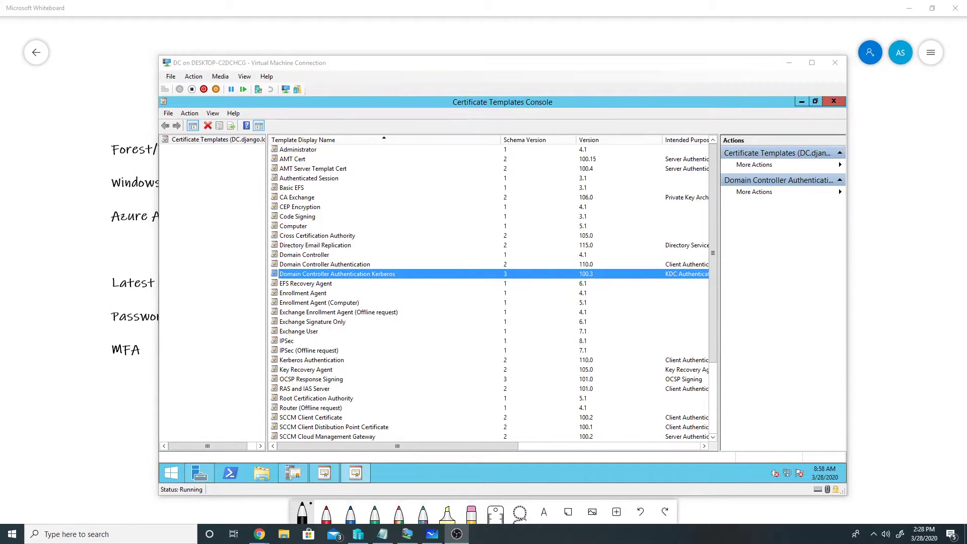
- Close the templates console and issue Domain Controller Authentication Kerberos as a new certificate template
left_click(834, 101)
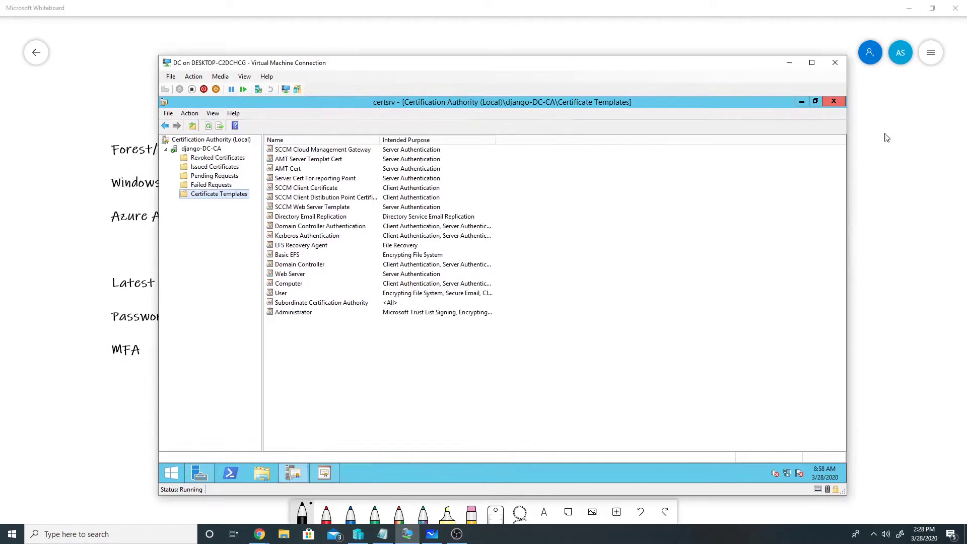
key("alt+Tab")
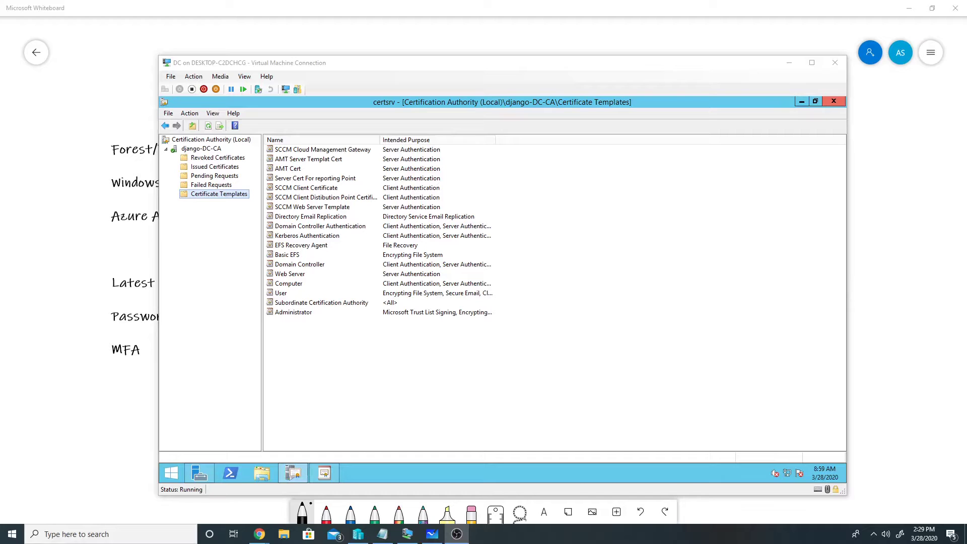
right_click(233, 196)
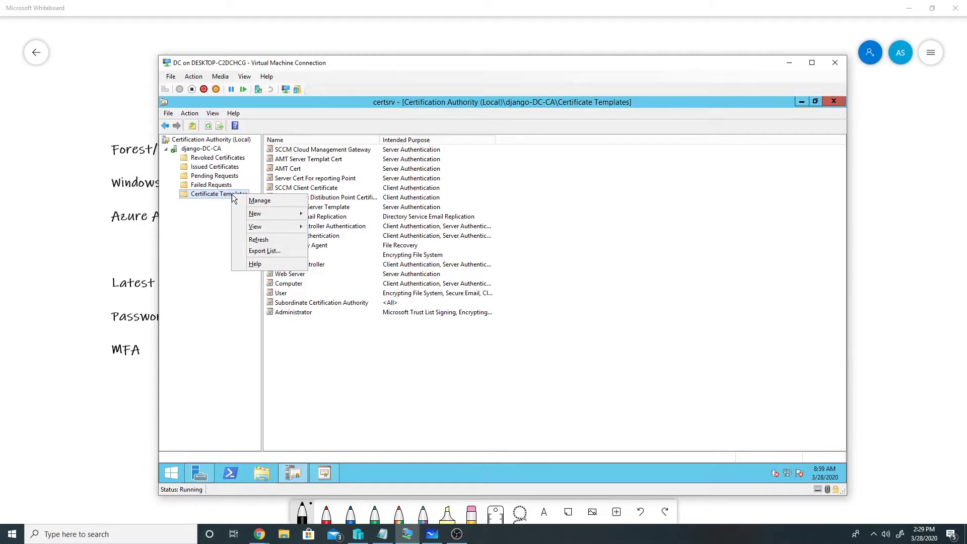
left_click(255, 213)
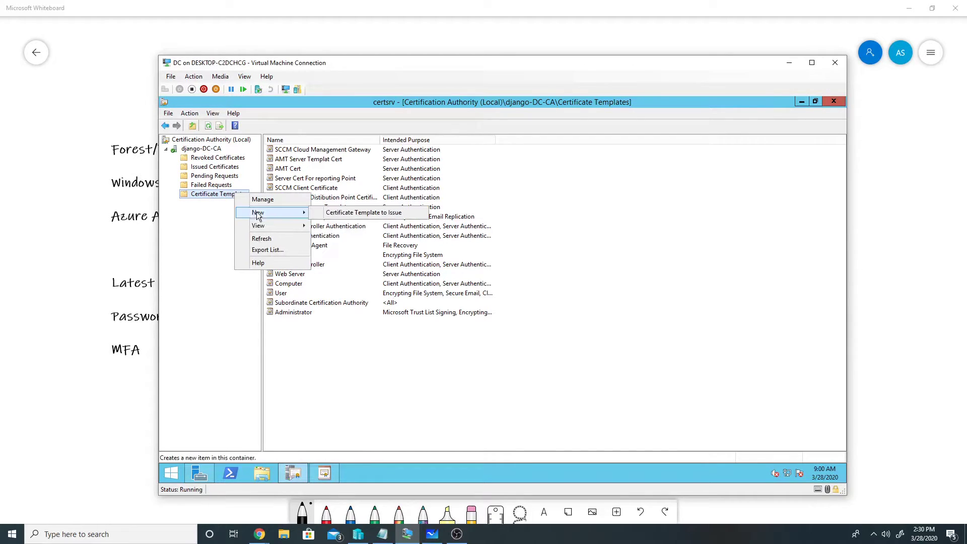
left_click(335, 213)
left_click(499, 308)
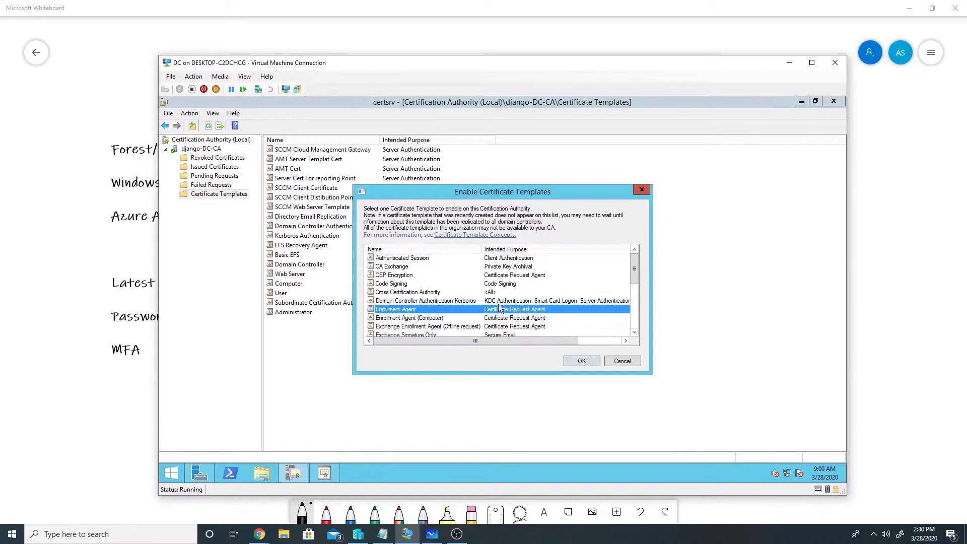
left_click(461, 302)
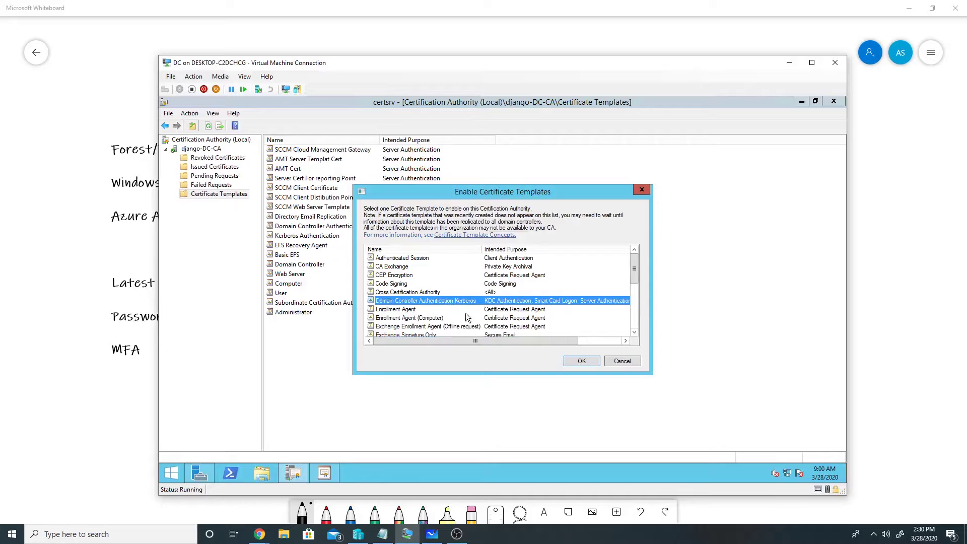
left_click(580, 363)
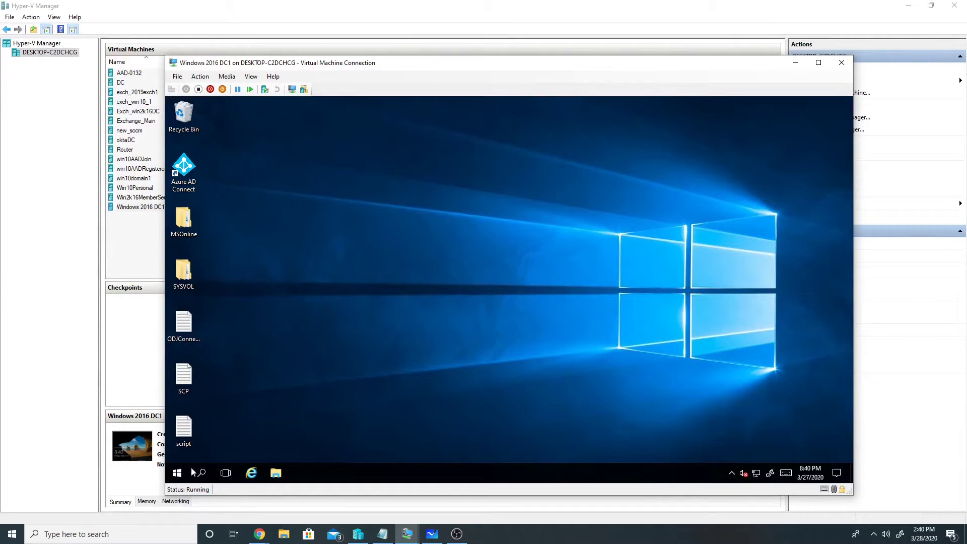
- Launch the Microsoft Management Console by running mmc from the Run dialog
left_click(183, 473)
type("mmc")
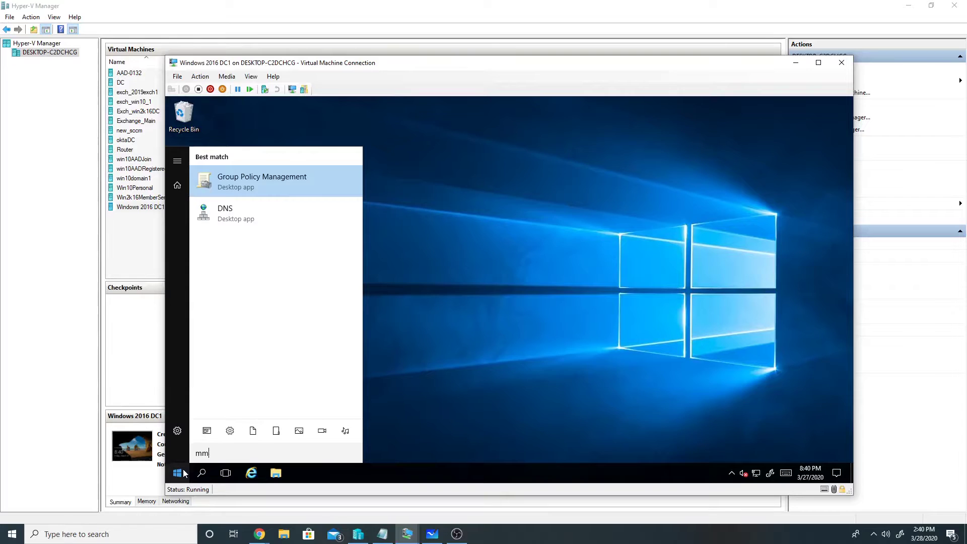
key("BackSpace")
key("BackSpace")
type("run")
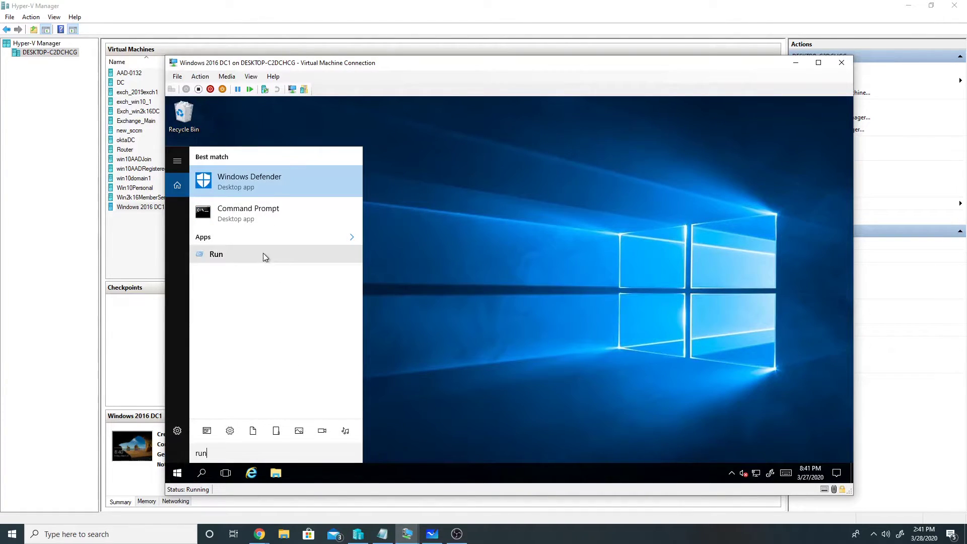
left_click(263, 255)
key("Return")
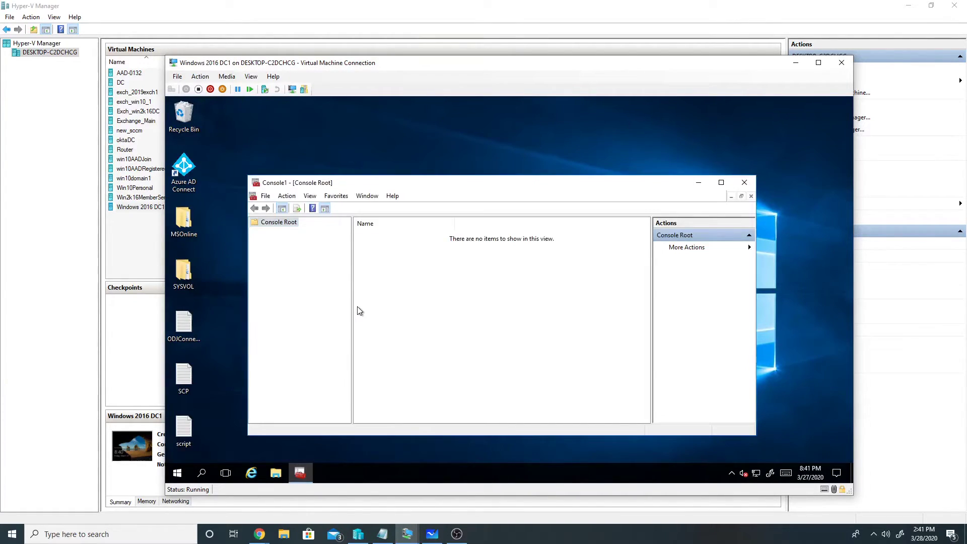
- Add the Certificates snap-in for the local computer account
key("ctrl+m")
left_click(373, 303)
left_click(489, 298)
left_click(374, 258)
left_click(534, 377)
left_click(537, 378)
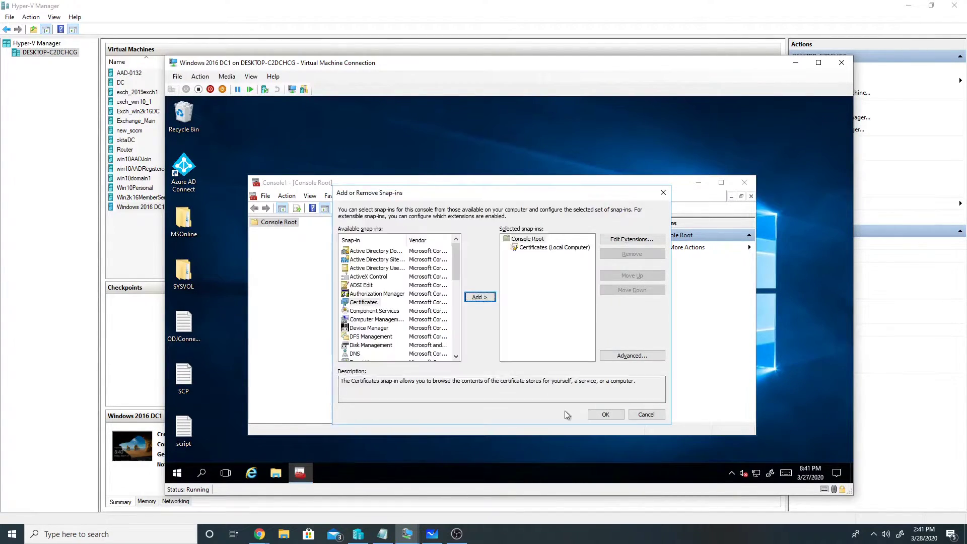
left_click(605, 415)
- List Personal certificates, find the django-DC-CA certificate and widen the Certificate Template column
double_click(306, 231)
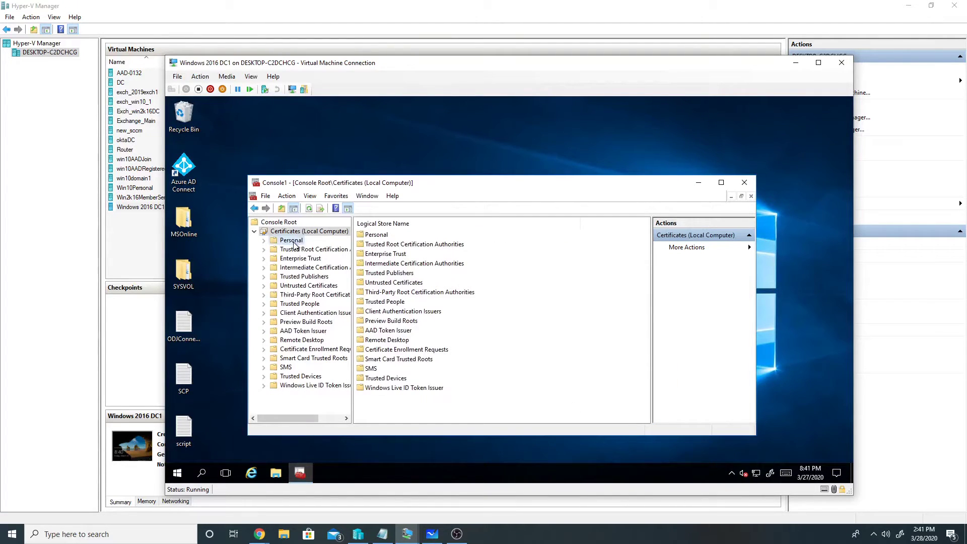
double_click(293, 241)
left_click(308, 251)
left_click(721, 182)
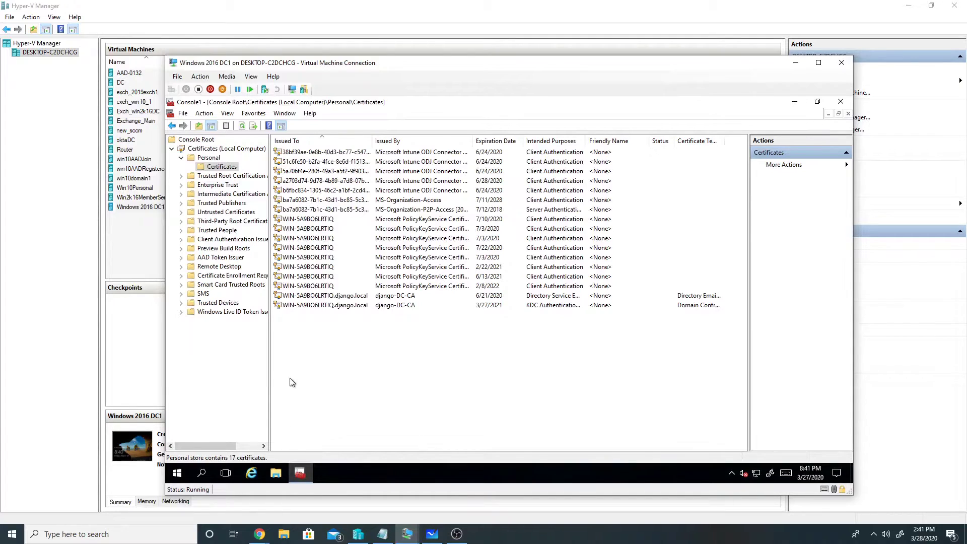
left_click(346, 305)
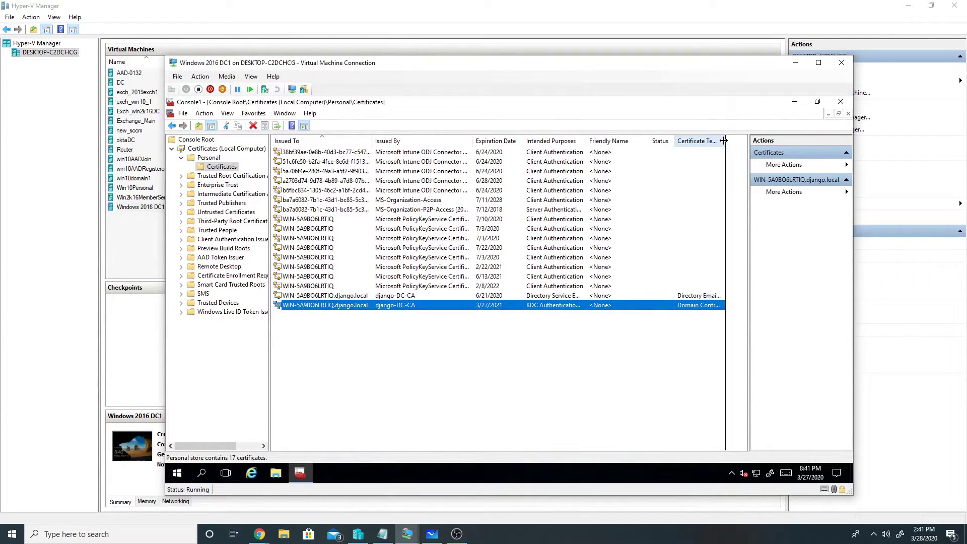
double_click(725, 141)
left_click_drag(660, 446, 706, 446)
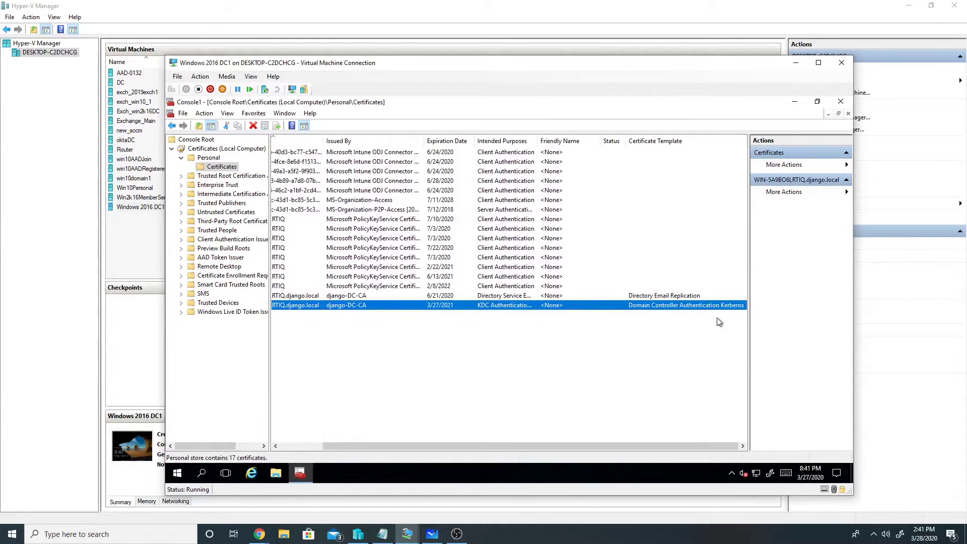
left_click_drag(569, 446, 464, 452)
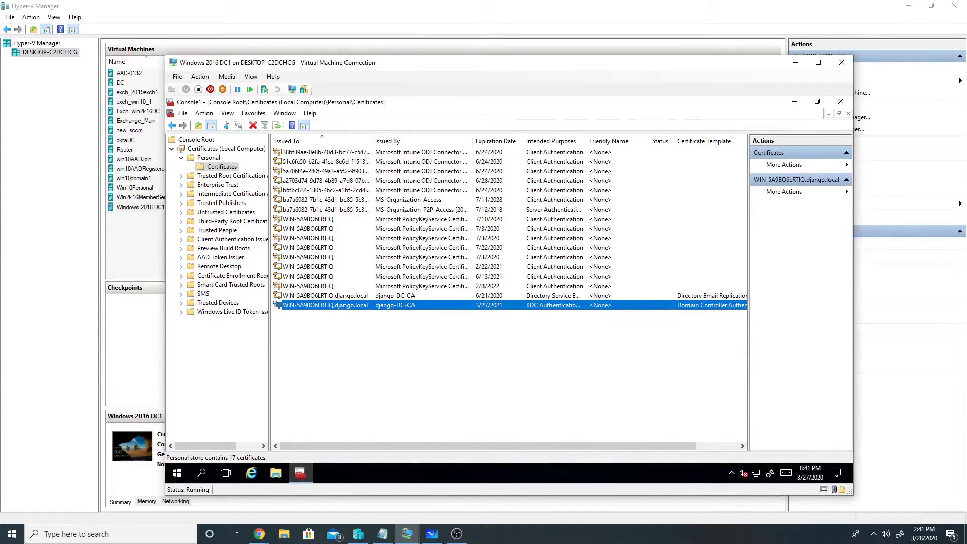
- Minimize the Windows 2016 DC1 console and bring up the Win10Domain2 VM window
left_click(790, 64)
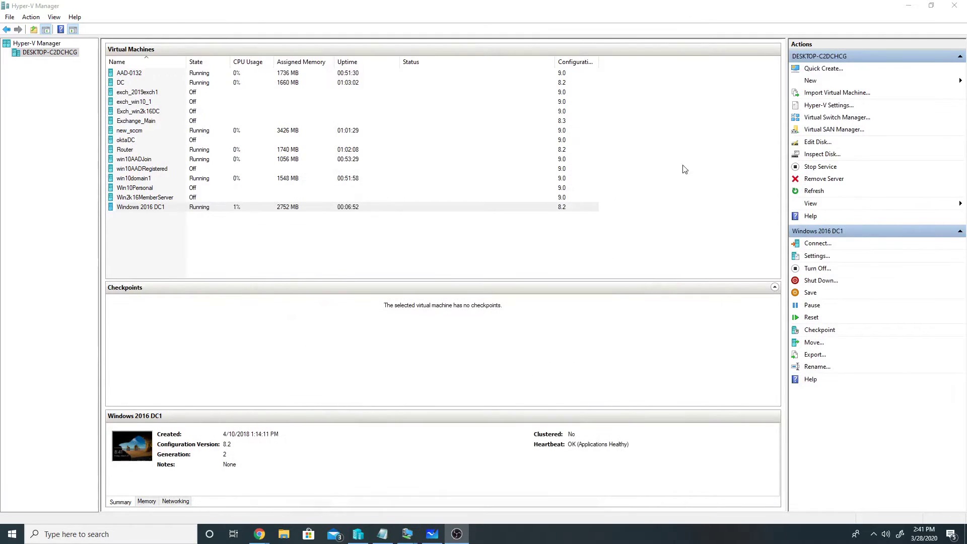
left_click(432, 534)
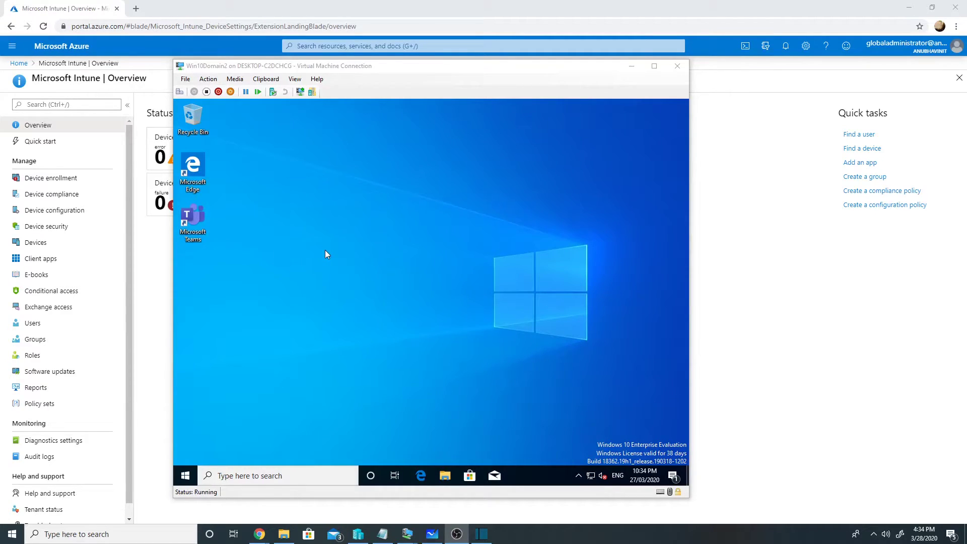
- Confirm TPM is enabled in Win10Domain2's Security settings, then return to Azure Home
left_click(186, 89)
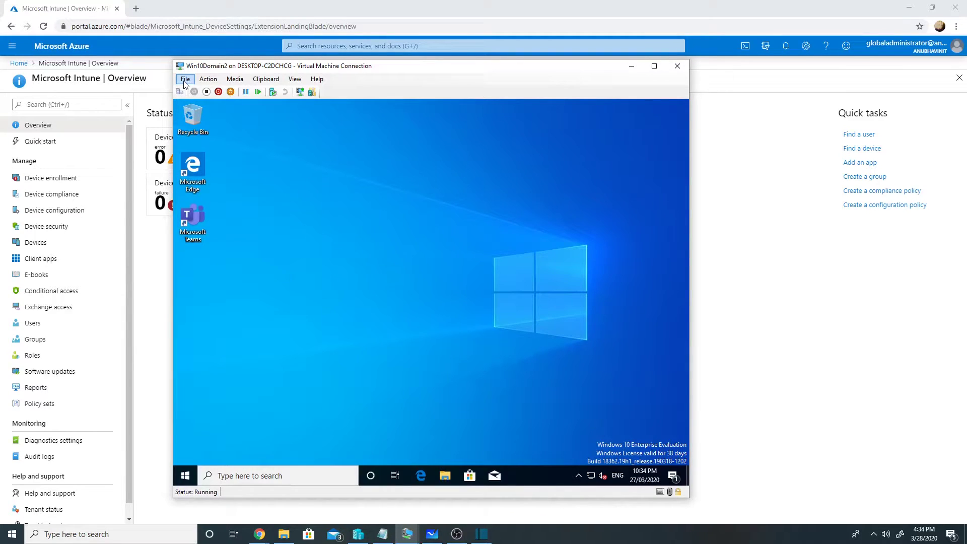
left_click(185, 80)
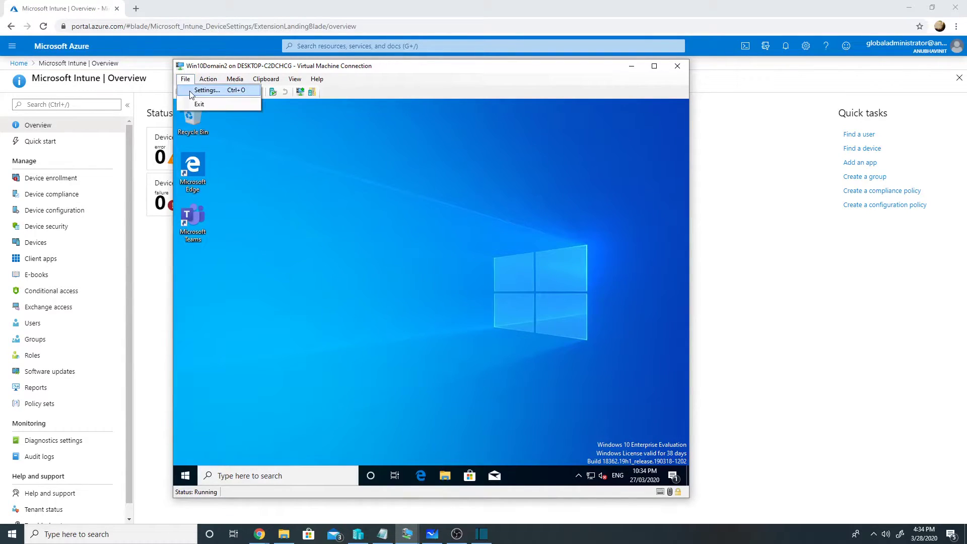
left_click(192, 89)
left_click(343, 163)
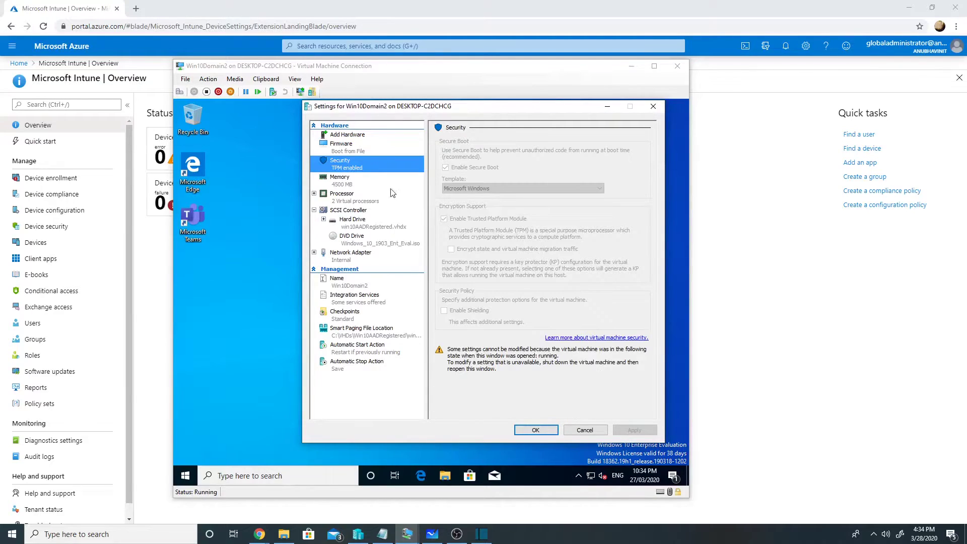
left_click(585, 430)
left_click(17, 67)
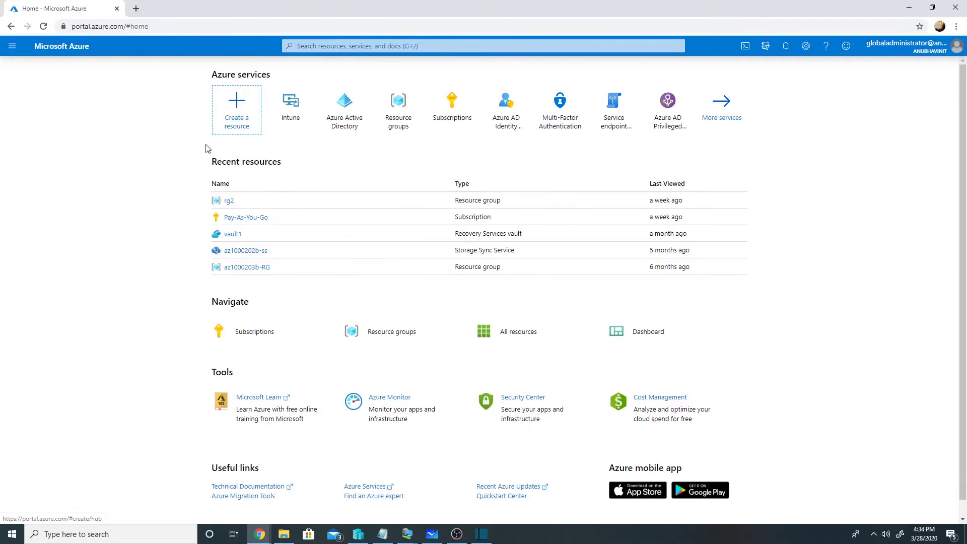
- Check in All devices that WIN10DOM2 is compliant and co-managed, then return to the overview
left_click(304, 119)
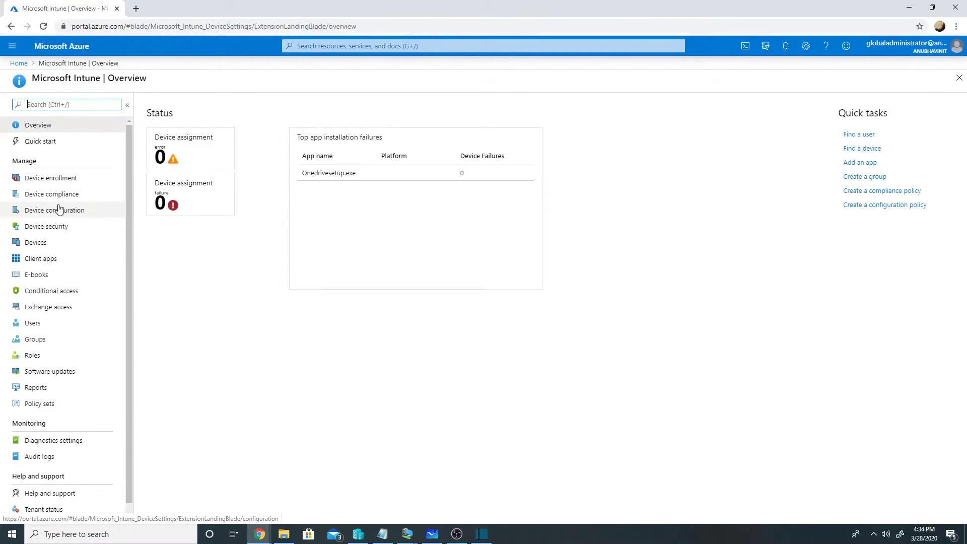
left_click(52, 243)
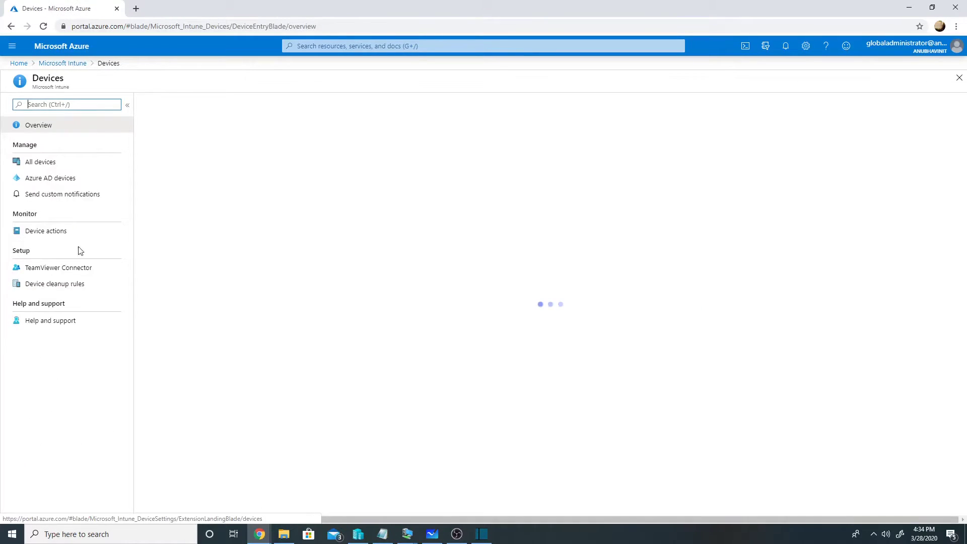
left_click(60, 164)
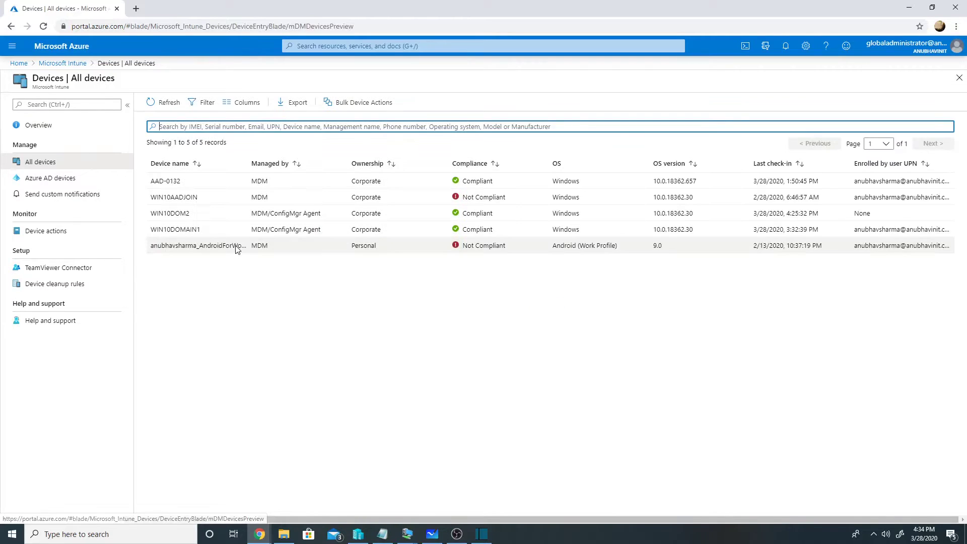
left_click(194, 222)
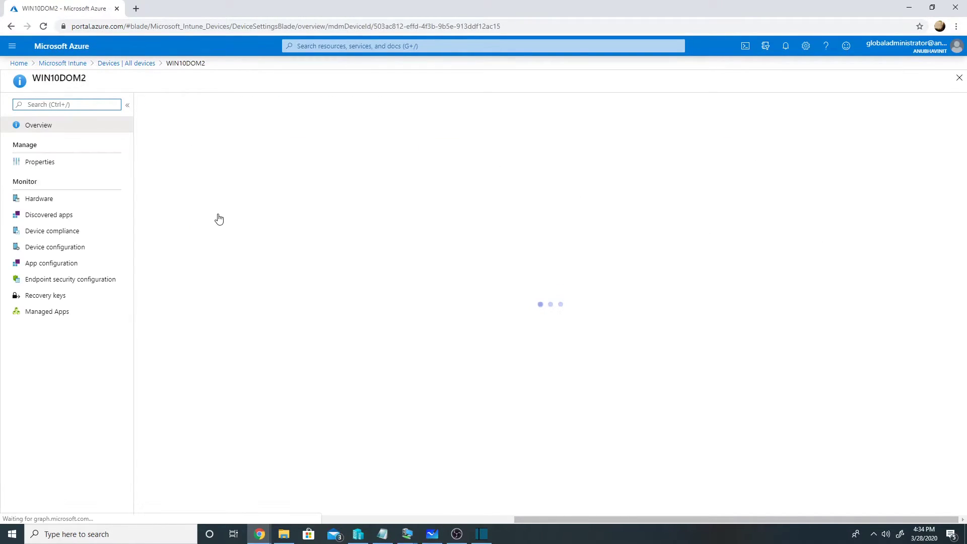
left_click_drag(153, 407, 607, 416)
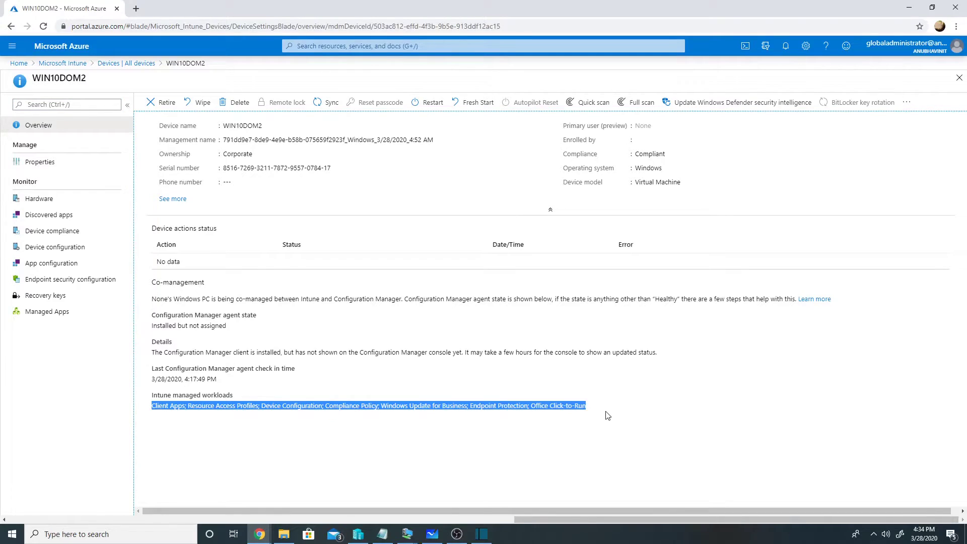
left_click(62, 63)
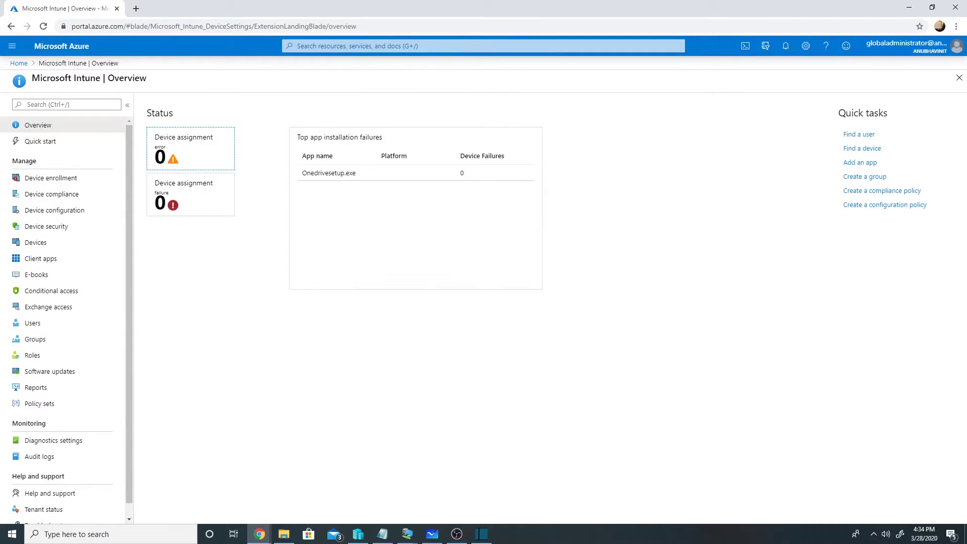
key("alt+Tab")
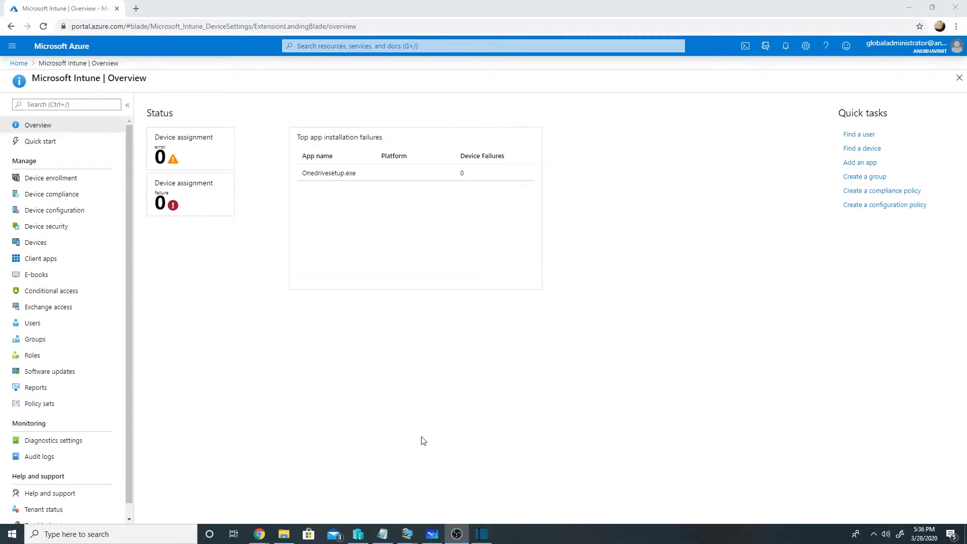
- Toggle Windows enrollment's Windows Hello for Business to Enabled, then leave it Not configured
left_click(58, 179)
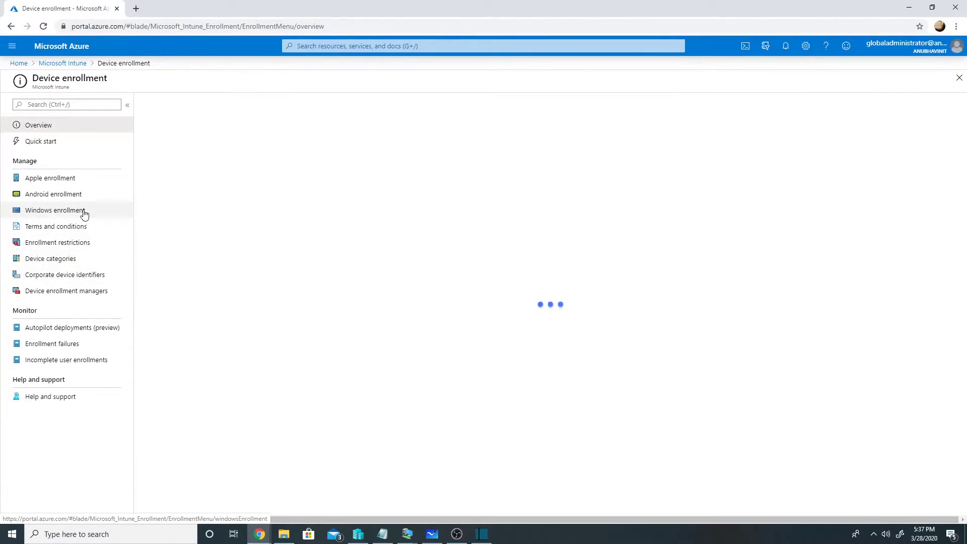
left_click(79, 212)
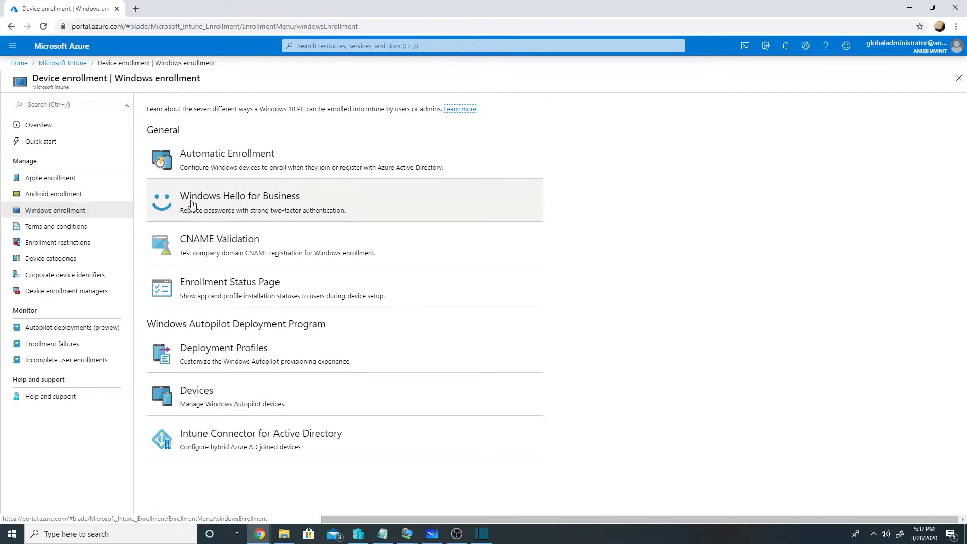
left_click(216, 211)
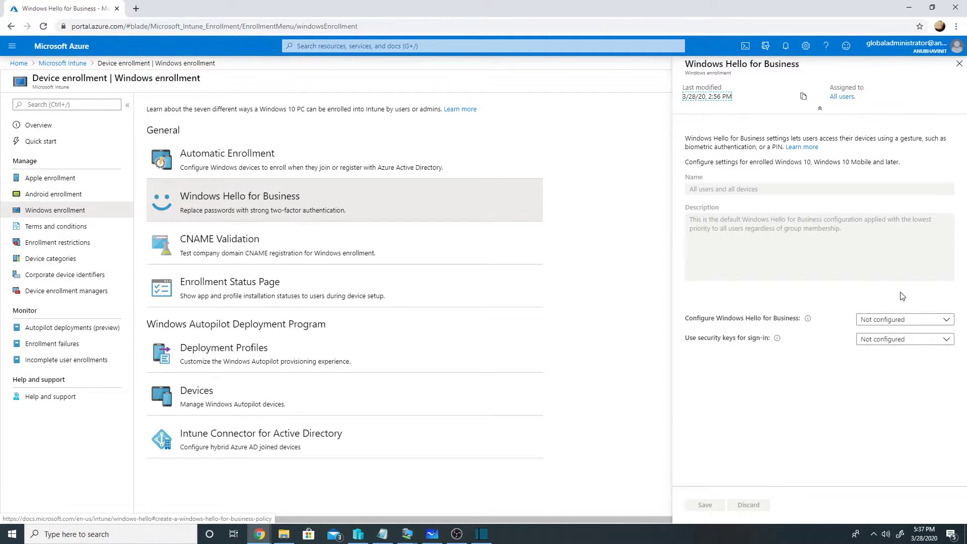
left_click(896, 323)
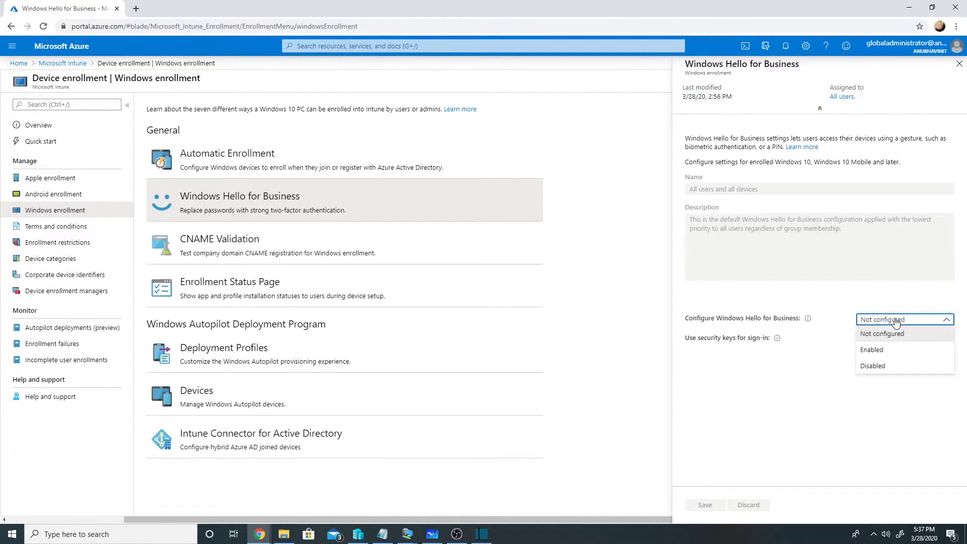
left_click(868, 351)
left_click(902, 324)
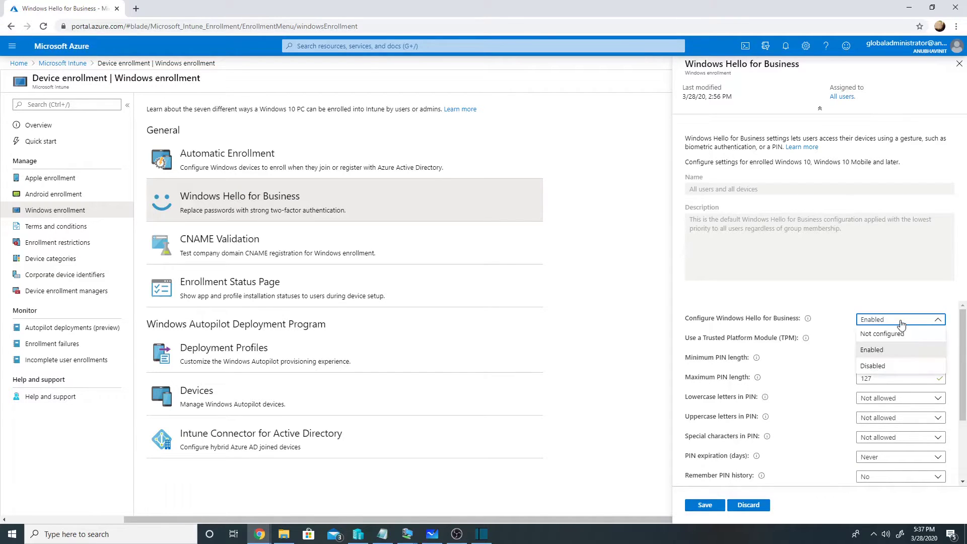
left_click(886, 334)
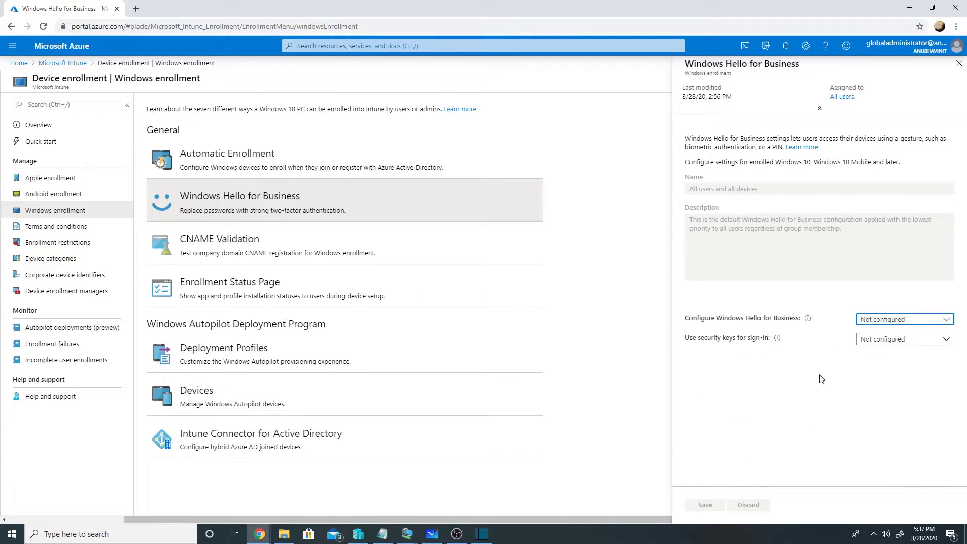
left_click(960, 63)
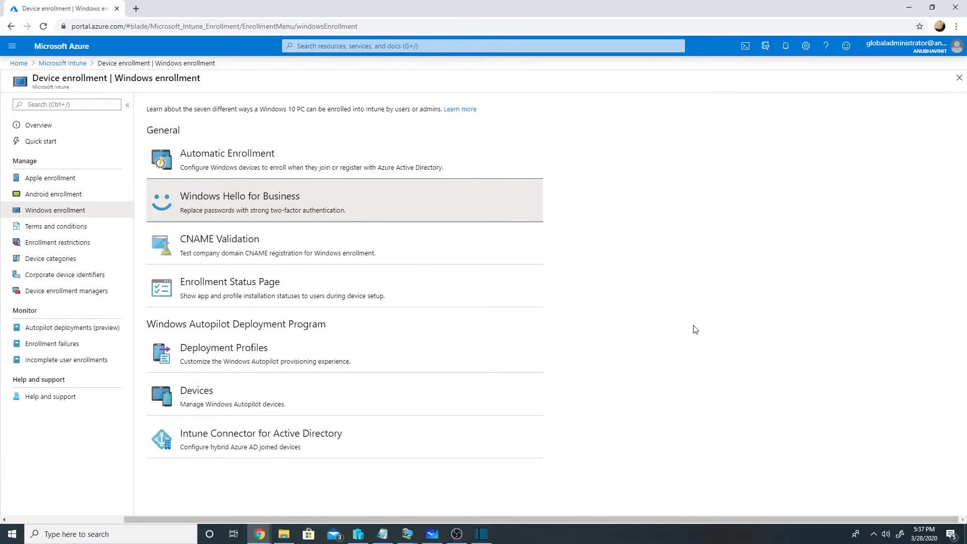
left_click(61, 63)
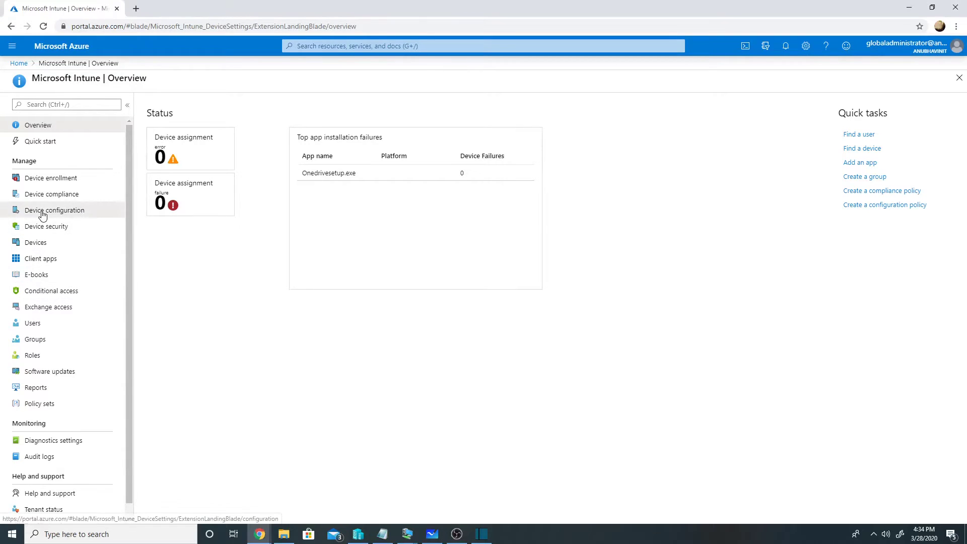
- Open the 'windows hello' custom profile's properties and review its twelve OMA-URI PIN settings
left_click(42, 216)
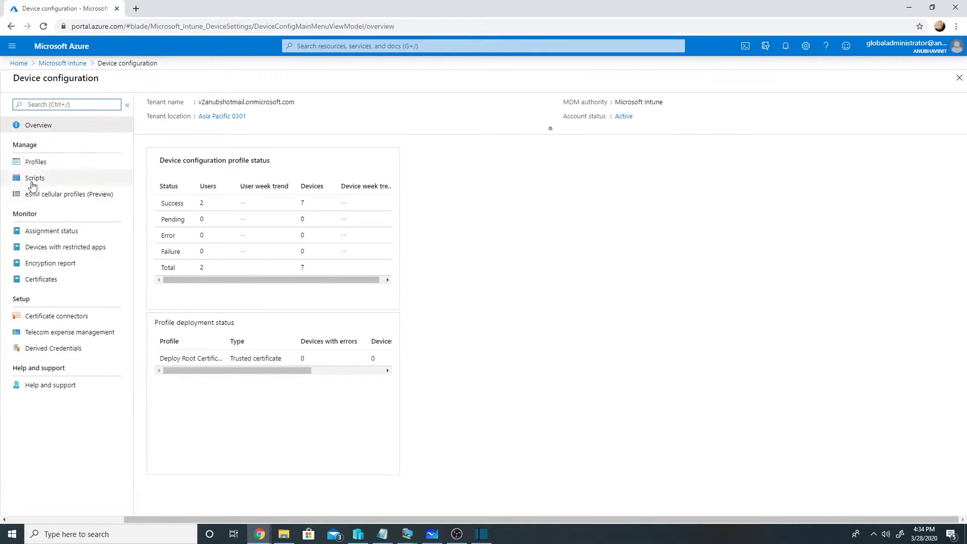
left_click(36, 163)
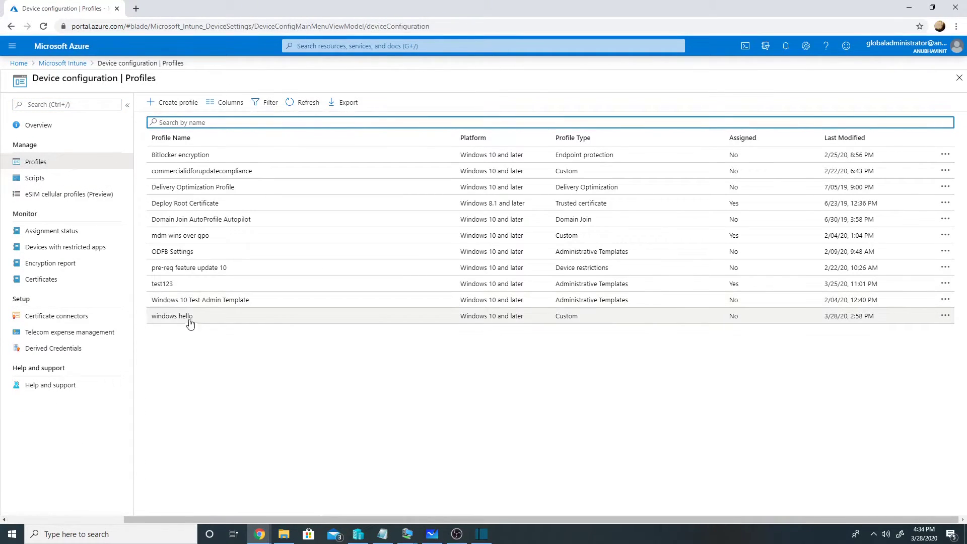
left_click(188, 318)
left_click(63, 162)
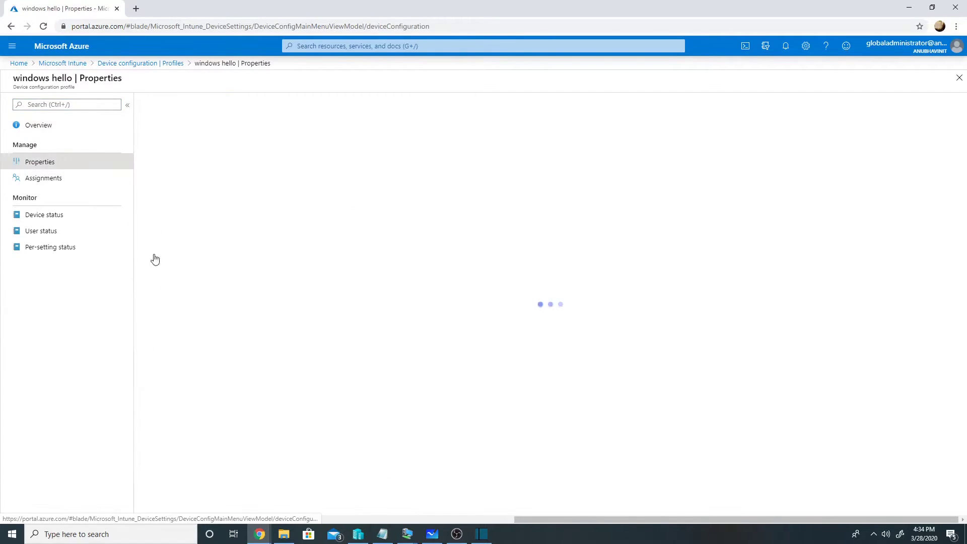
left_click(202, 266)
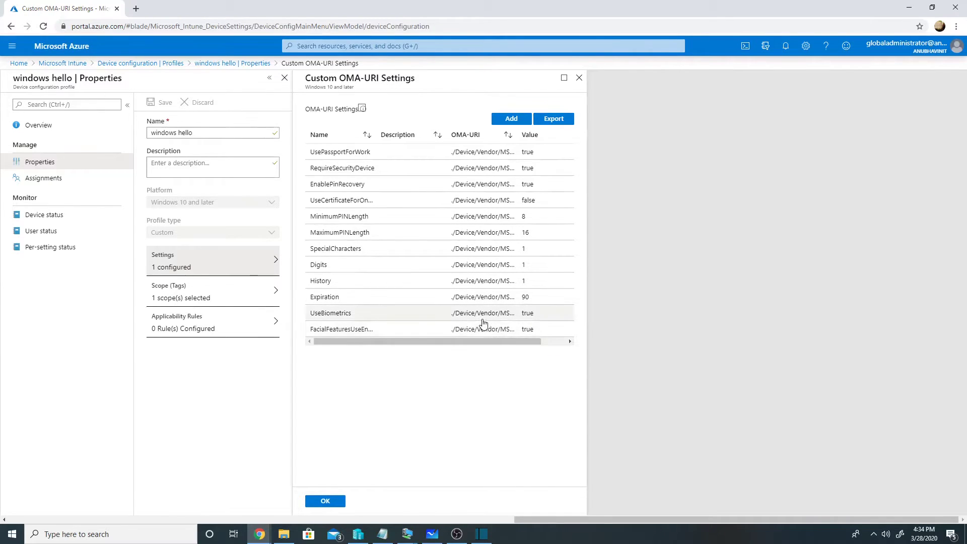
left_click(580, 78)
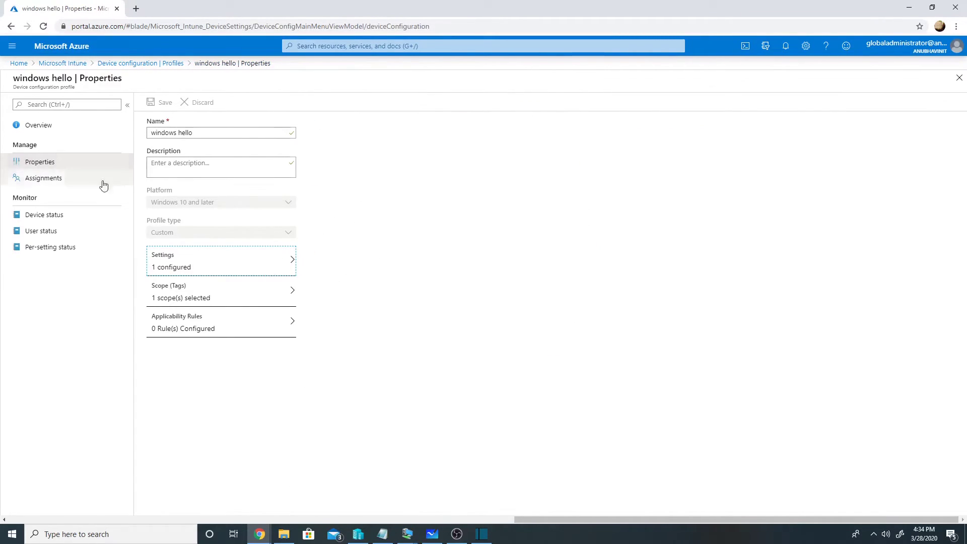
- Include the Hello Testing group in the profile's assignments, evaluate impact, and save
left_click(48, 179)
left_click(182, 186)
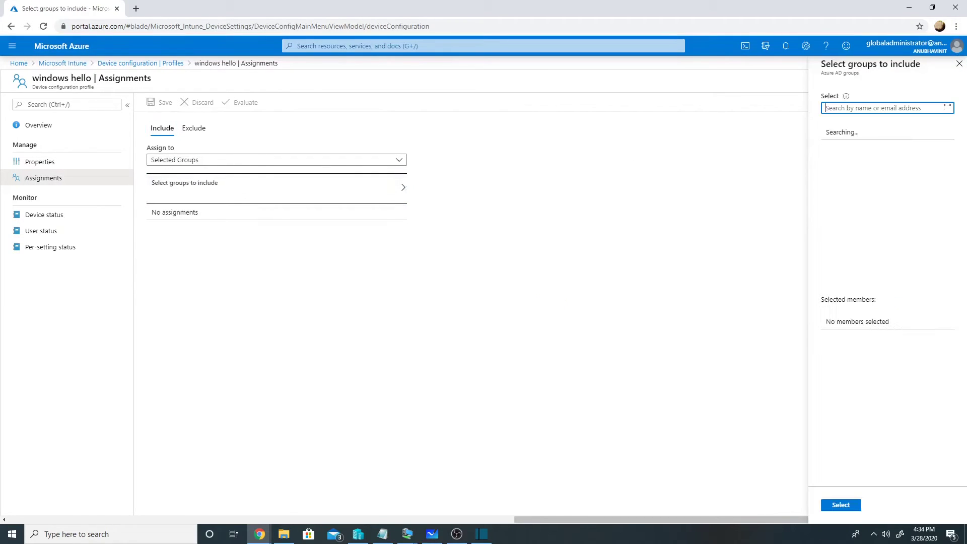
type("hello")
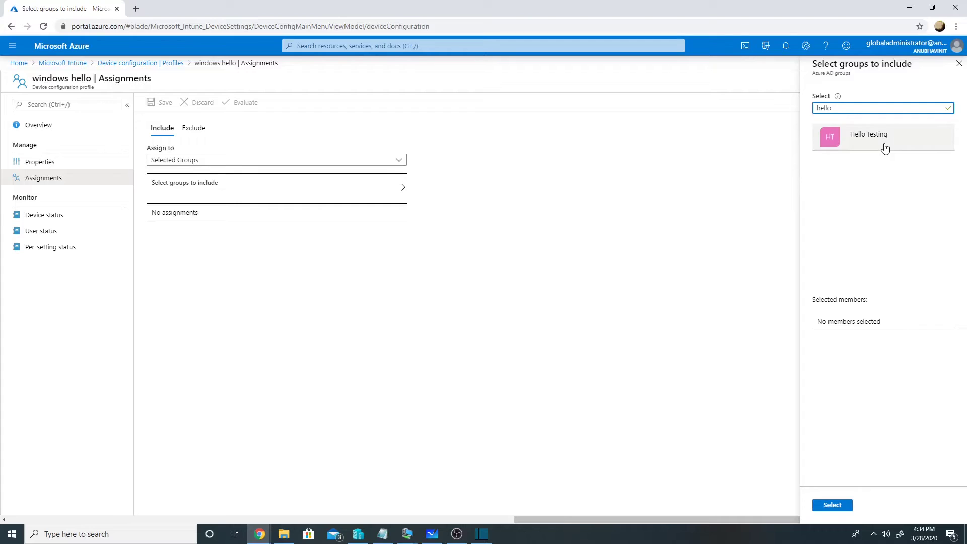
left_click(885, 146)
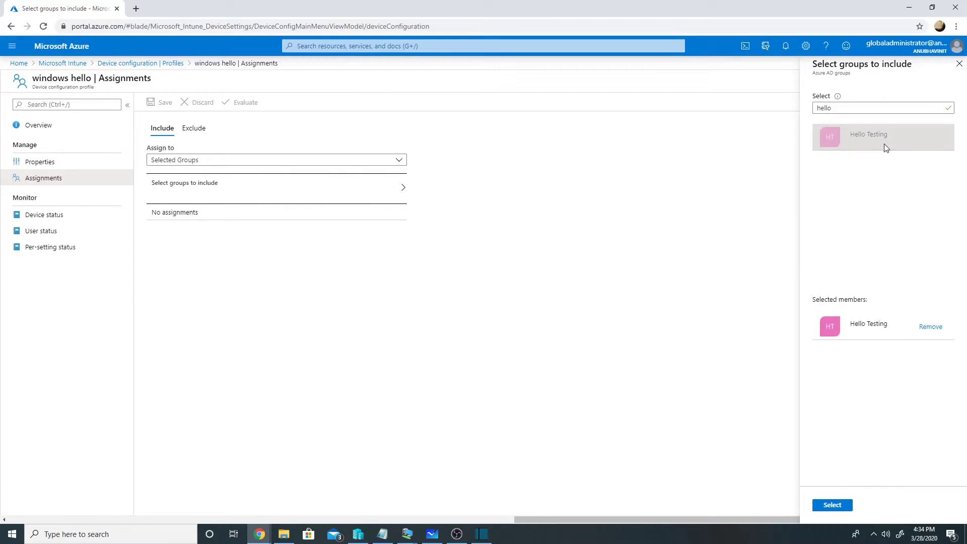
left_click(835, 505)
left_click(239, 102)
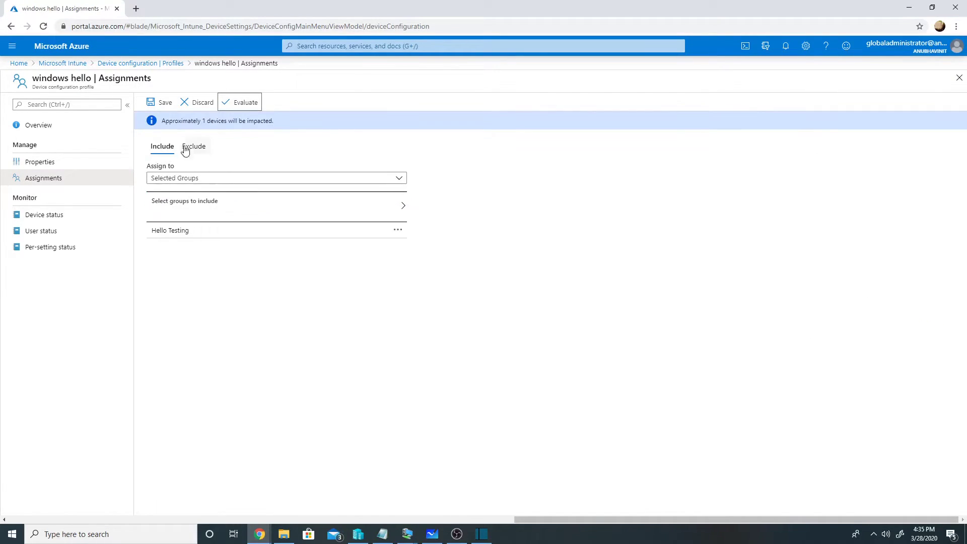
left_click(160, 102)
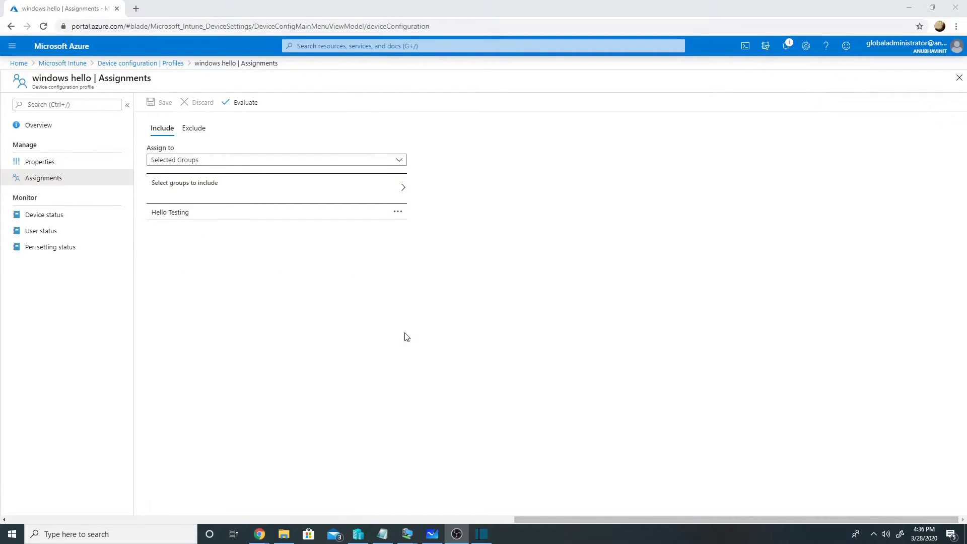
left_click(75, 69)
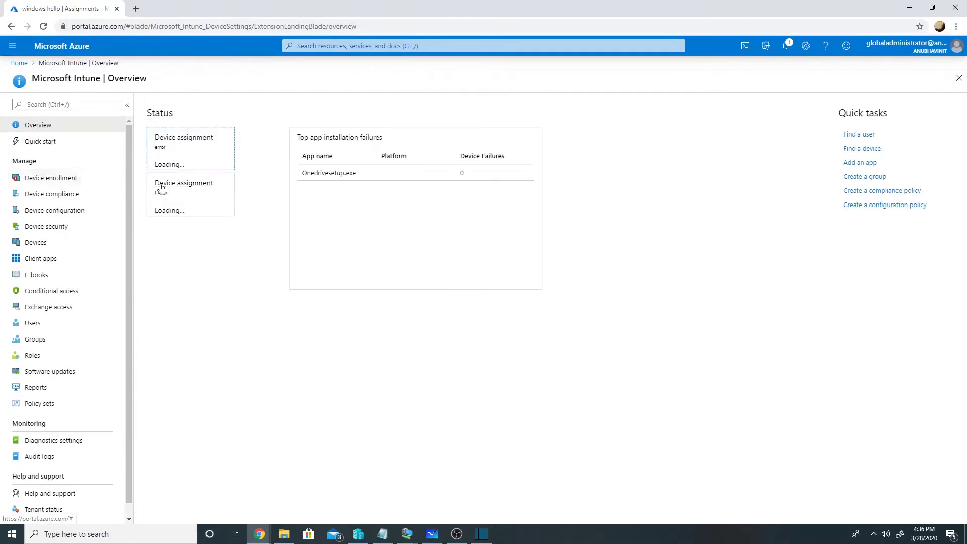
- Trigger a confirmed Sync on WIN10DOM2 from All devices, then return to the Intune overview
left_click(43, 244)
left_click(57, 168)
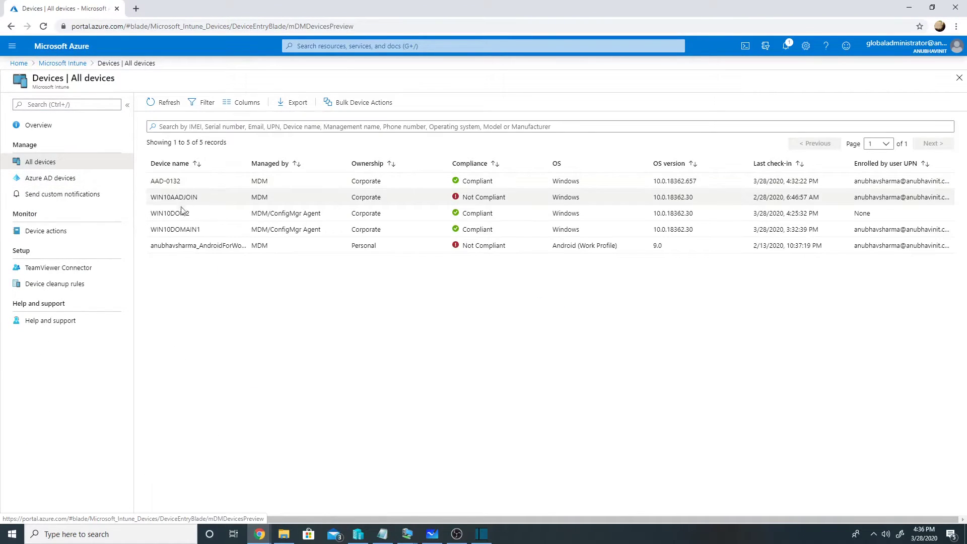
left_click(180, 213)
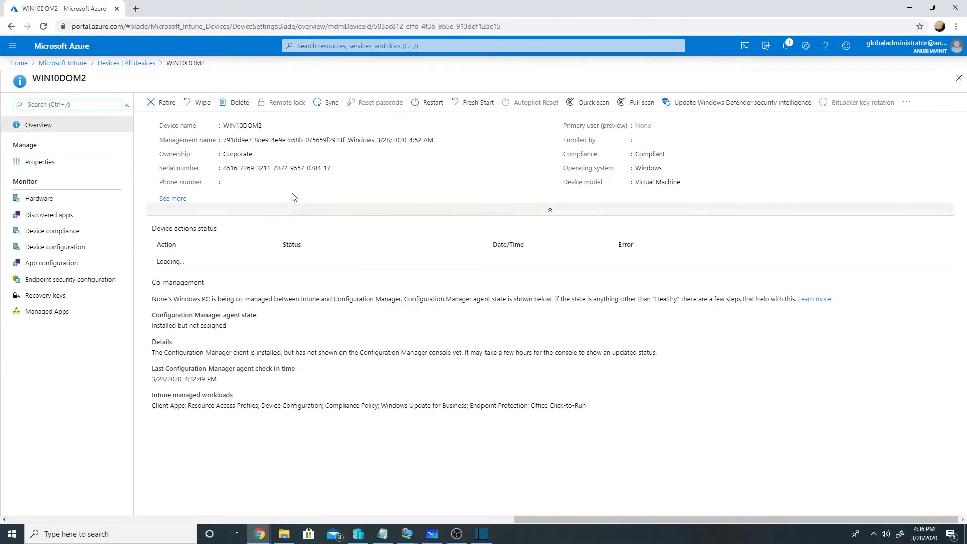
left_click(325, 103)
left_click(176, 164)
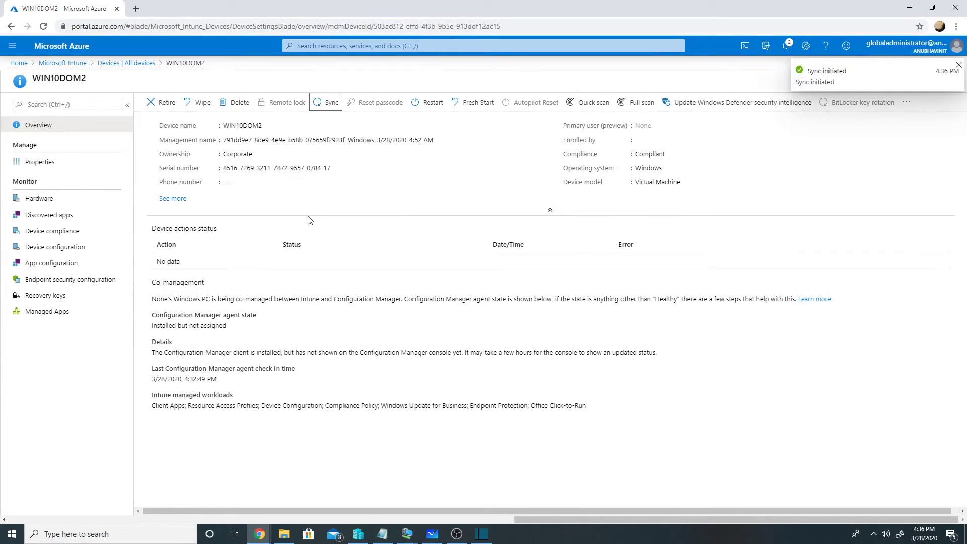
left_click(62, 63)
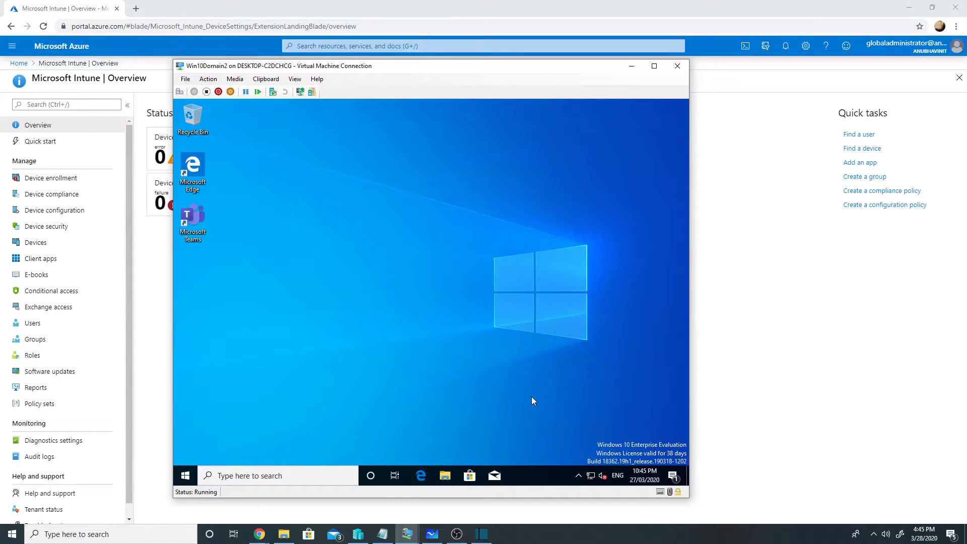
- Restart the Win10Domain2 VM from the Start menu power options
left_click(186, 475)
left_click(187, 453)
left_click(203, 431)
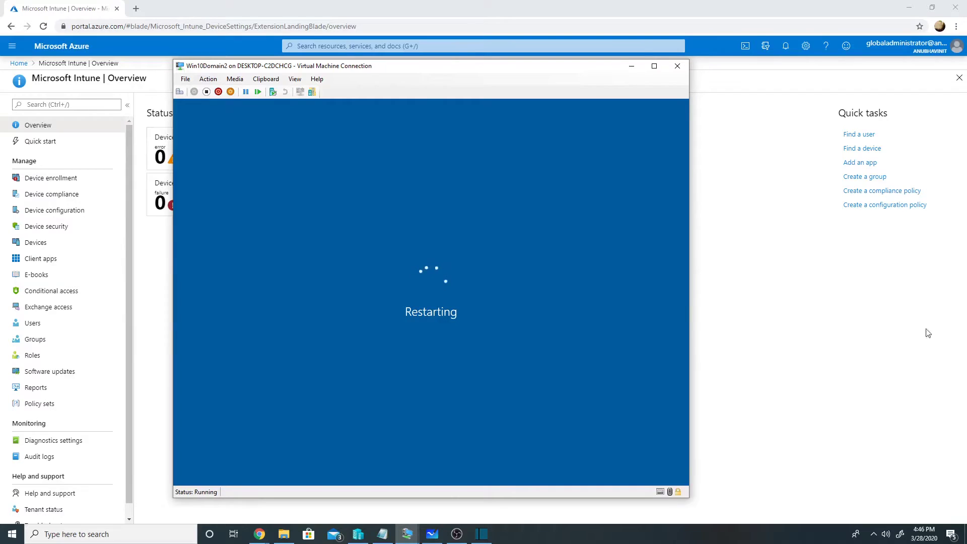
left_click(294, 79)
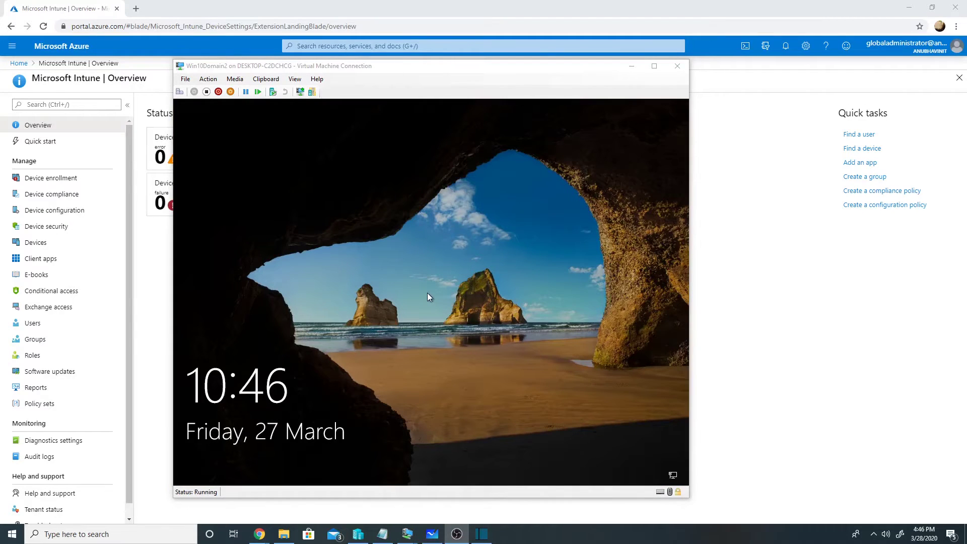
- Sign back in to the VM with the account password
left_click(427, 298)
type("p")
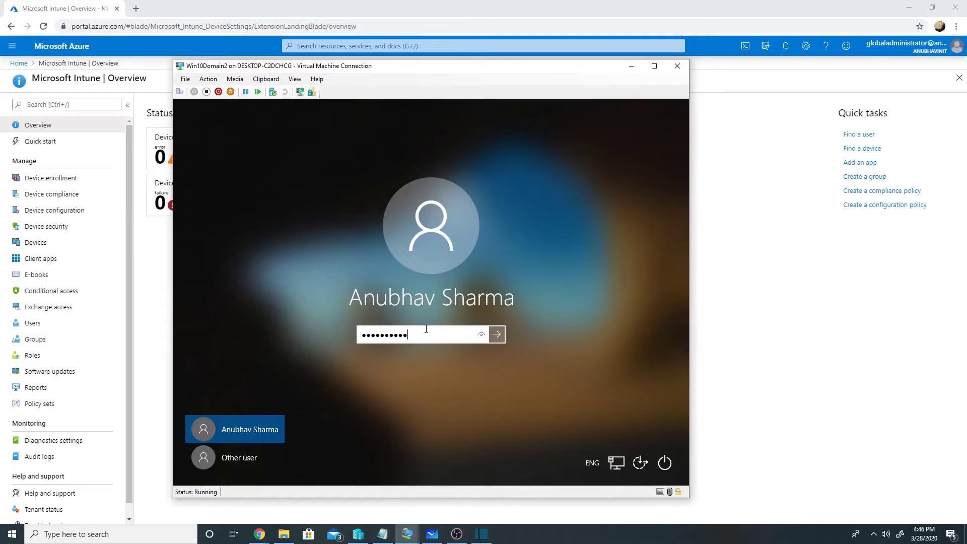
key("Return")
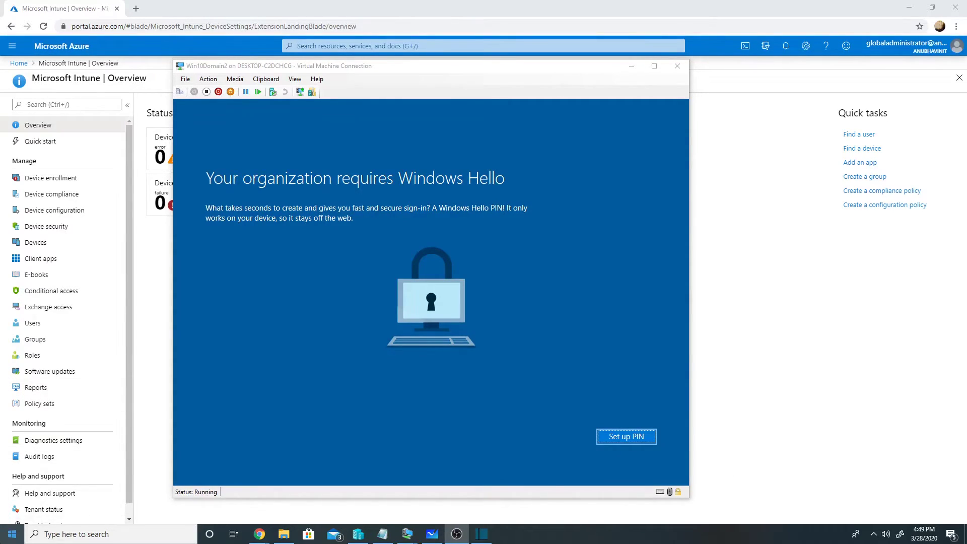
left_click(277, 393)
- Start Windows Hello PIN setup and enter the texted verification code
left_click(607, 438)
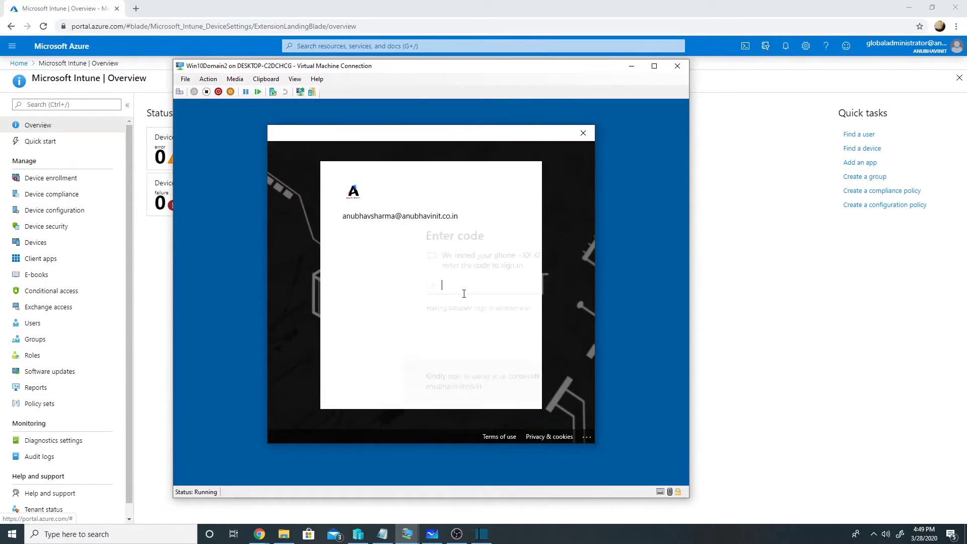
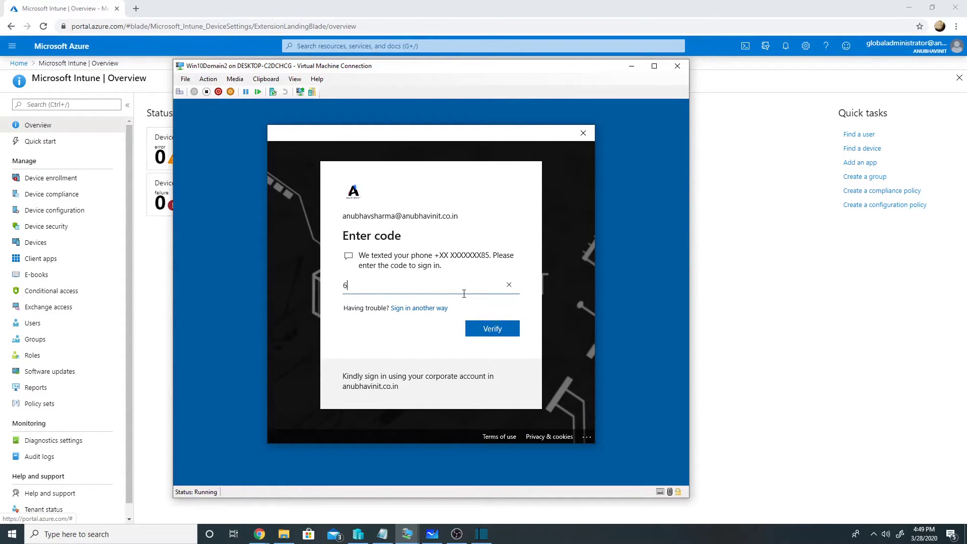
- Submit the verification code, then set and confirm a digits-only PIN, which is rejected
left_click(499, 328)
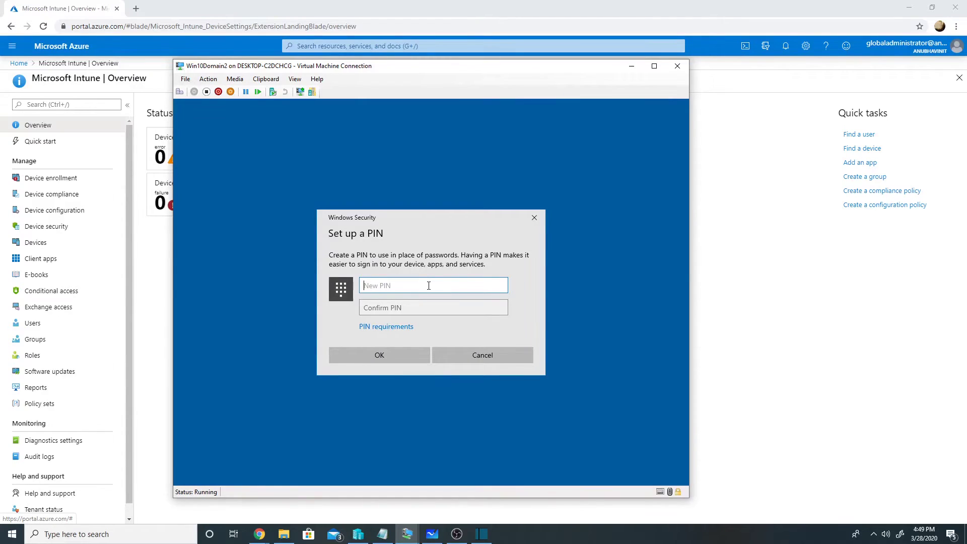
left_click(429, 308)
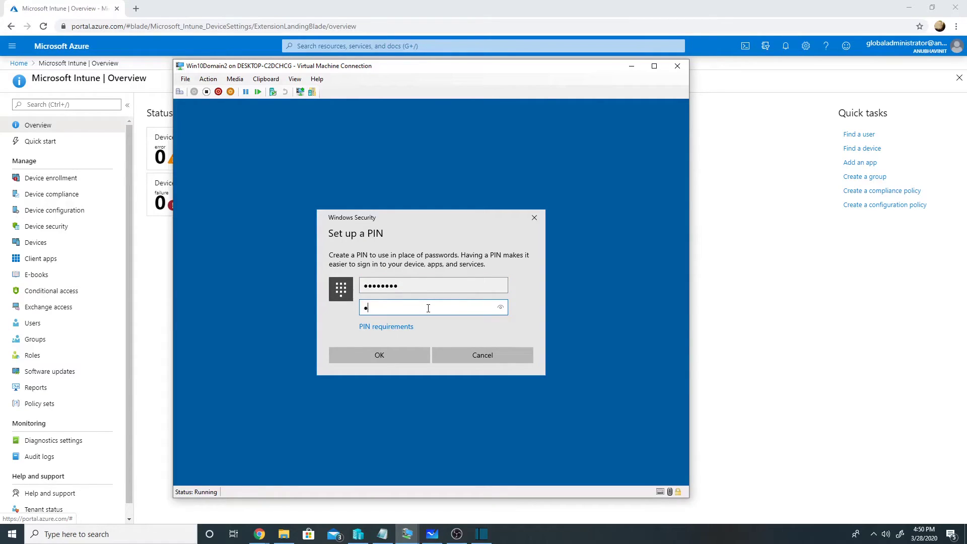
left_click(401, 357)
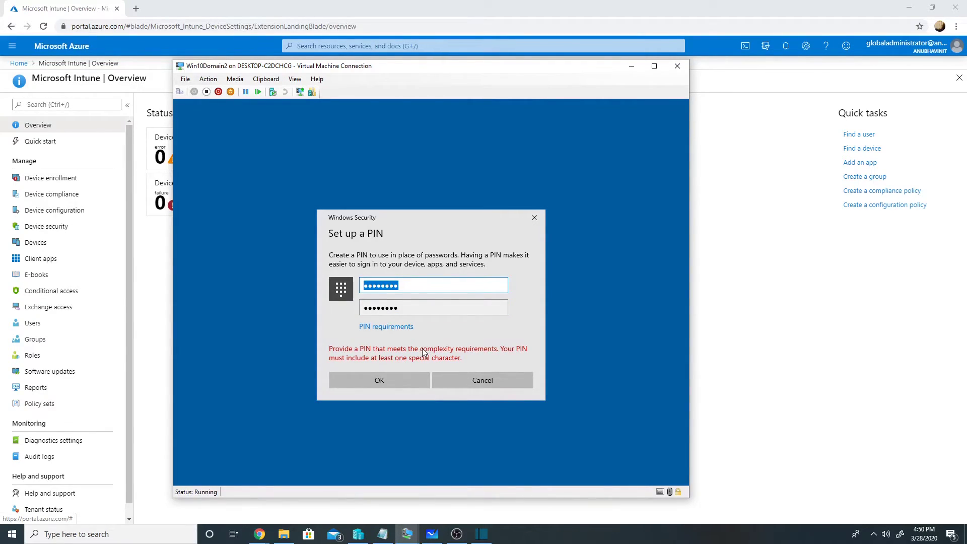
- View the windows hello profile's OMA-URI settings: MinimumPINLength 8, SpecialCharacters 1, Expiration 90
left_click(80, 217)
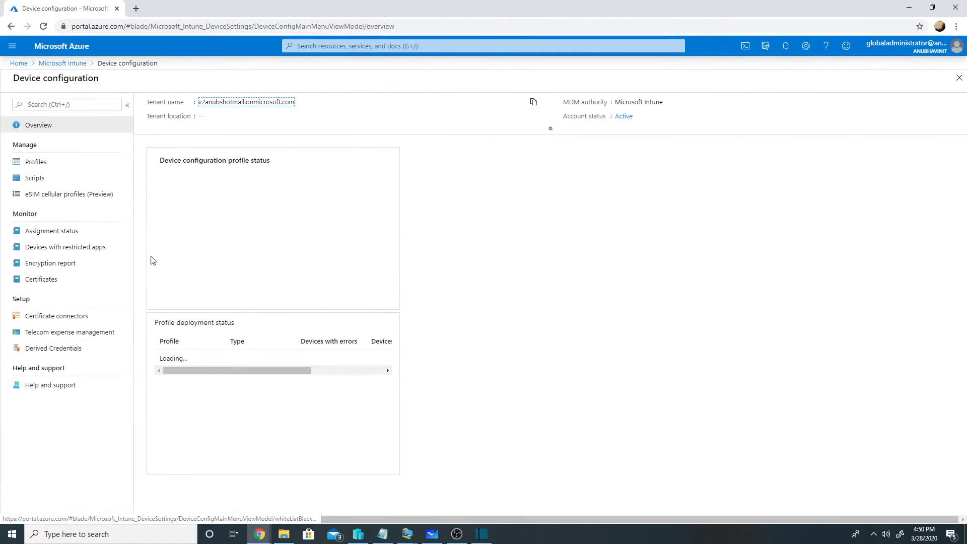
left_click(40, 162)
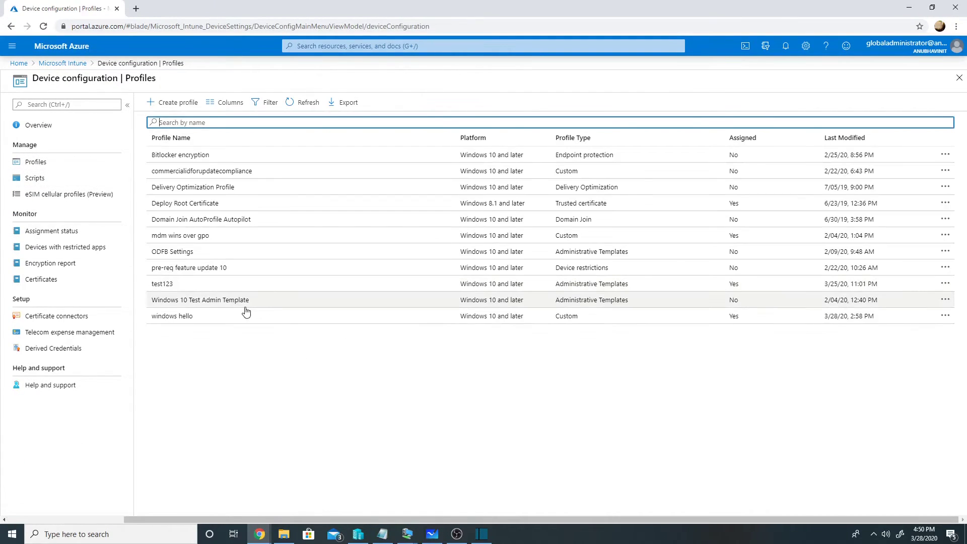
left_click(240, 314)
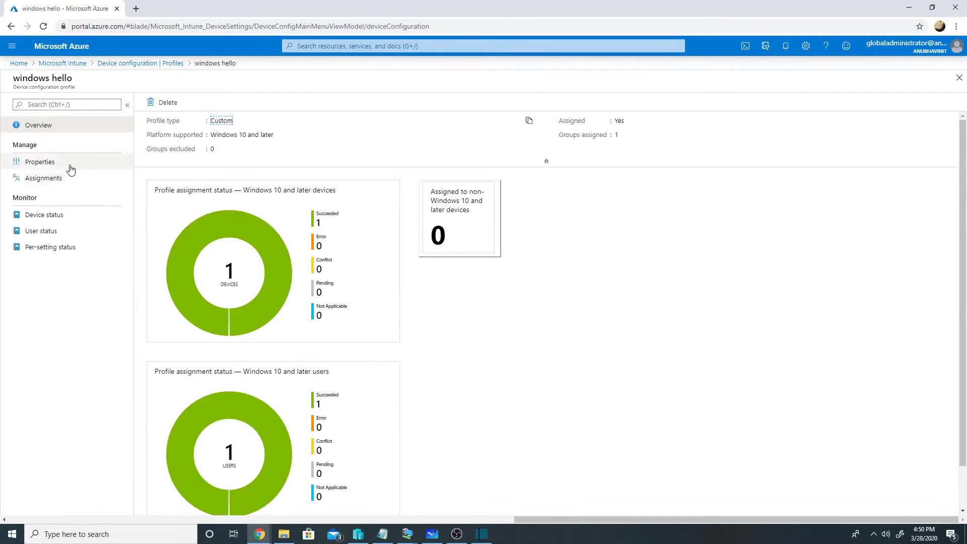
left_click(71, 163)
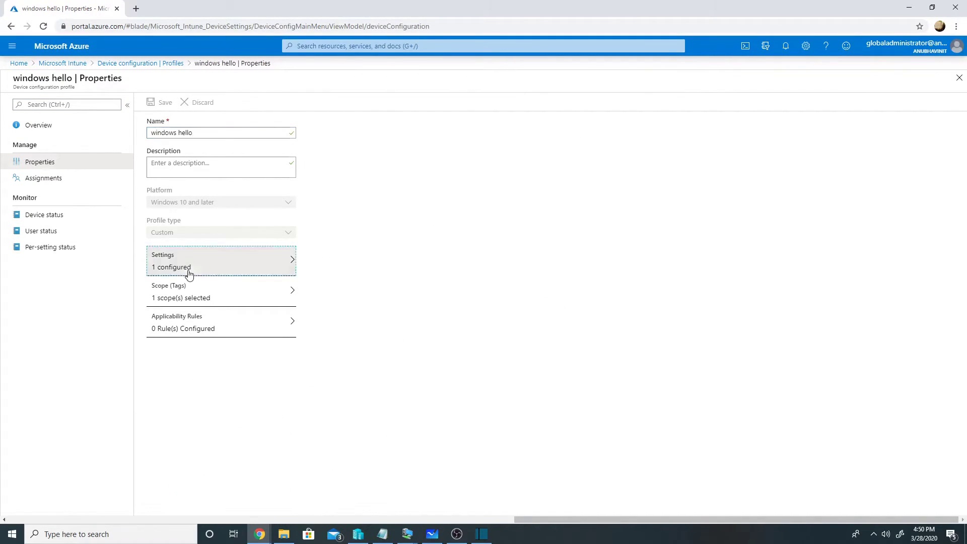
left_click(188, 272)
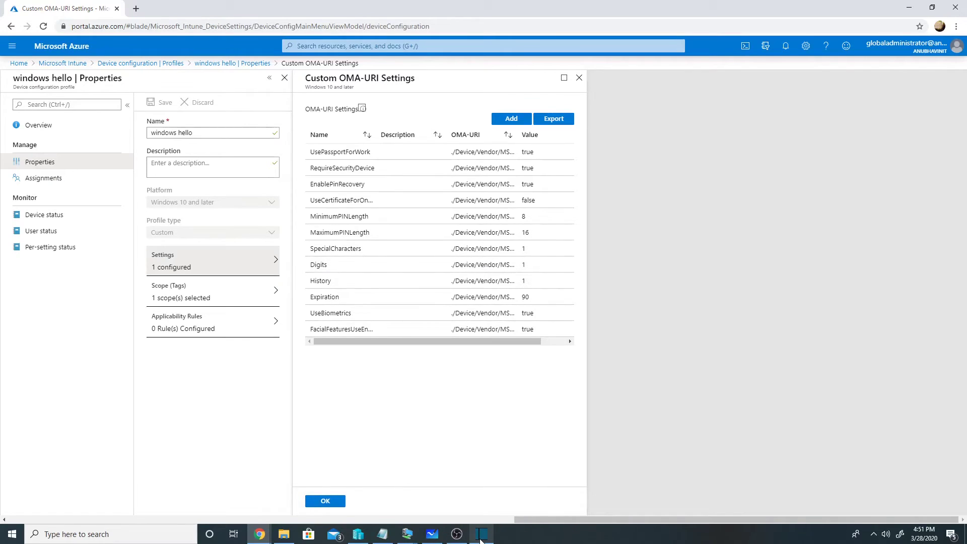
mouse_move(407, 534)
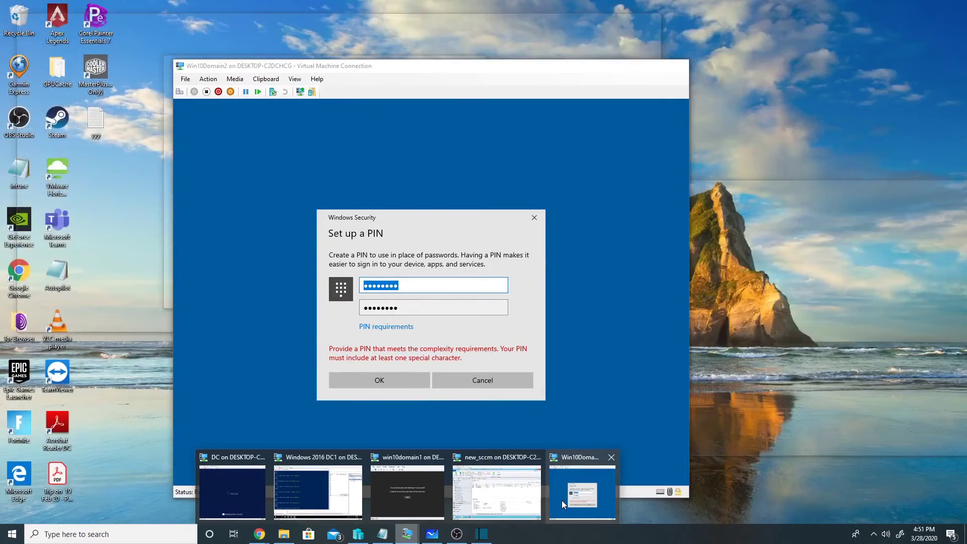
- Clear both PIN fields on Win10Domain2 and enter and confirm a new eight-character PIN
left_click(562, 500)
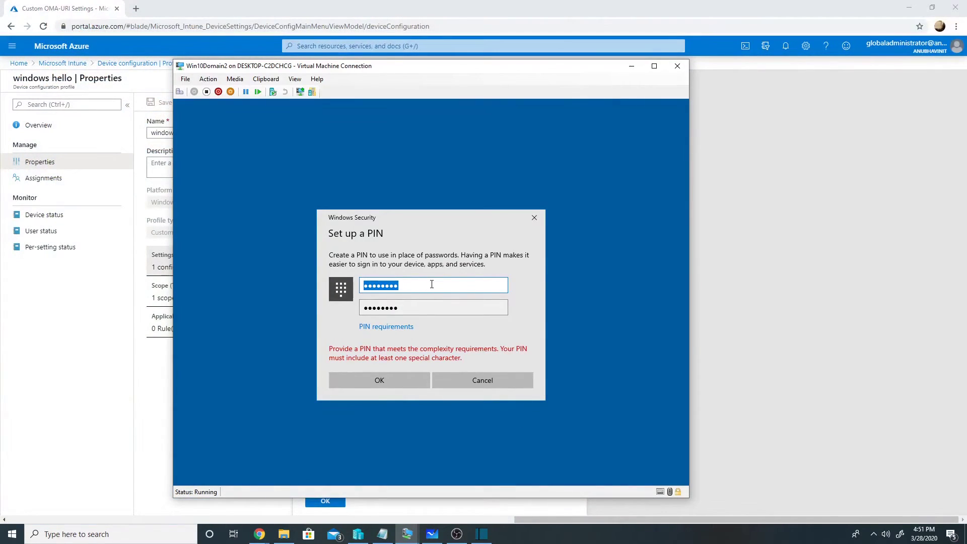
key("BackSpace")
left_click(438, 309)
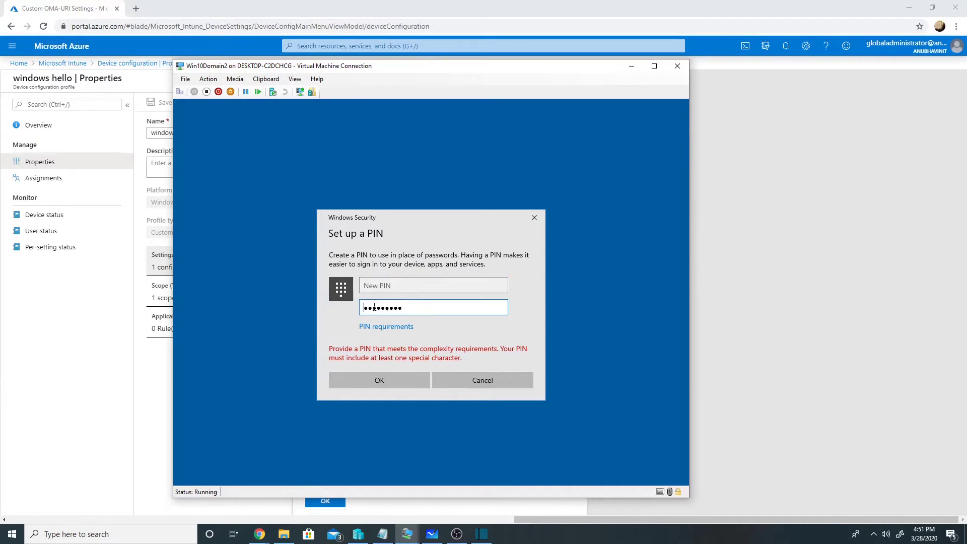
key("ctrl+a")
key("BackSpace")
left_click(391, 286)
type("1")
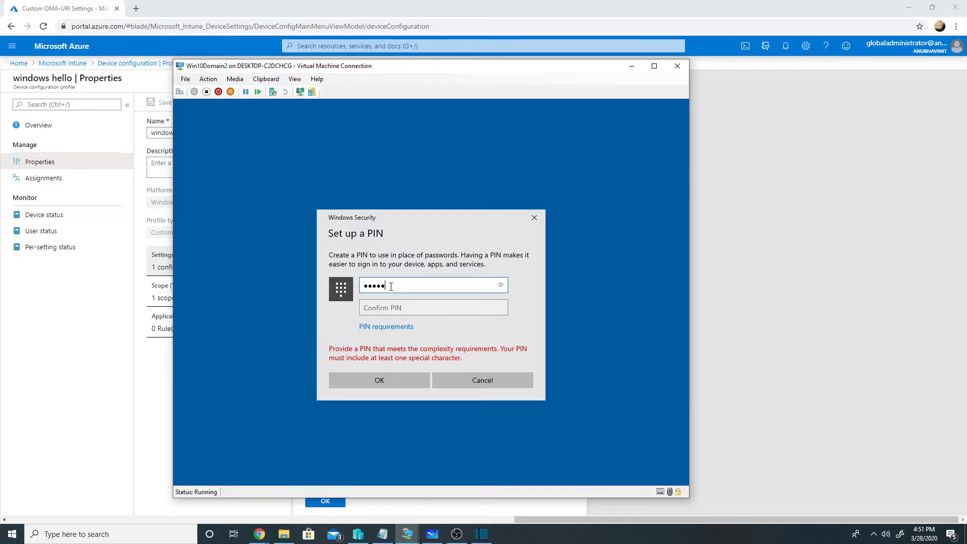
key("Tab")
type("12")
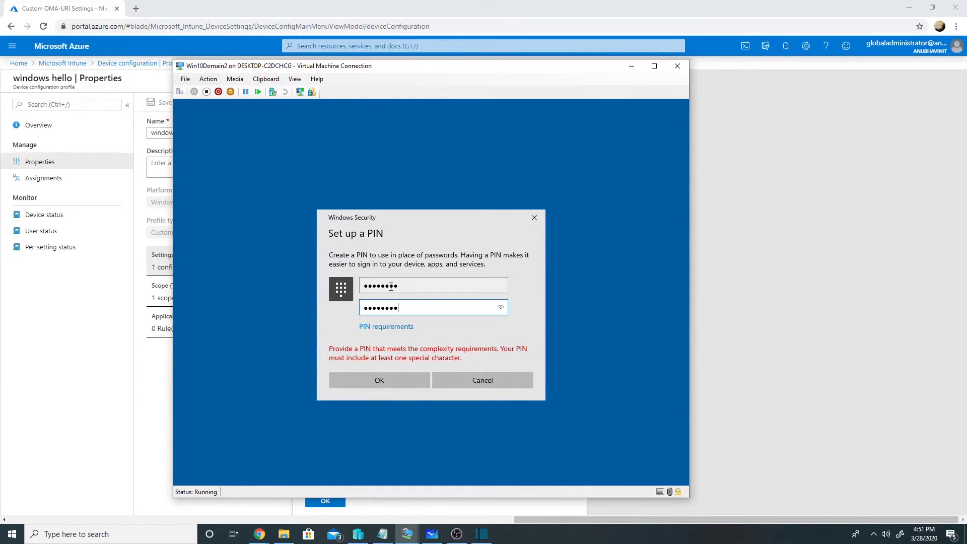
key("Return")
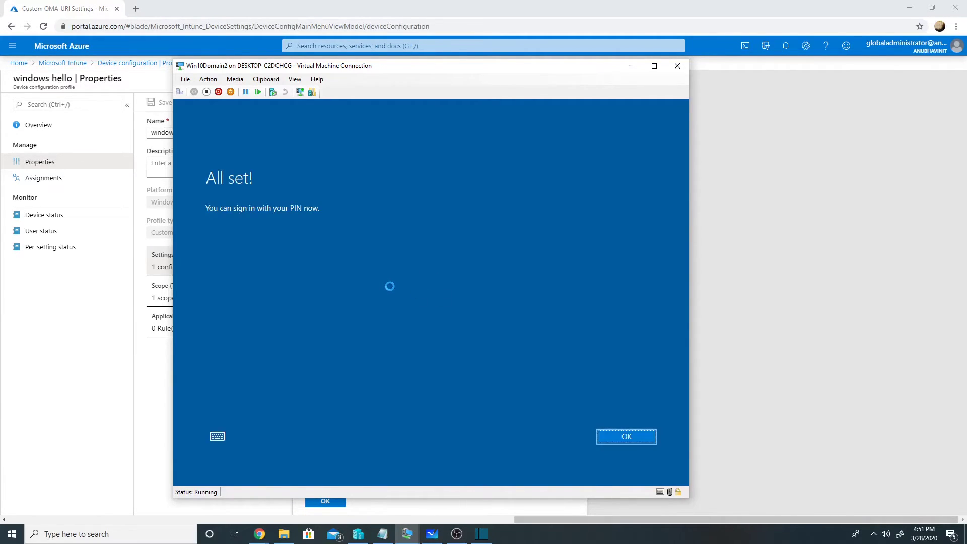
- Dismiss All set, review Settings > Accounts > Sign-in options on the VM, then close Settings
left_click(627, 437)
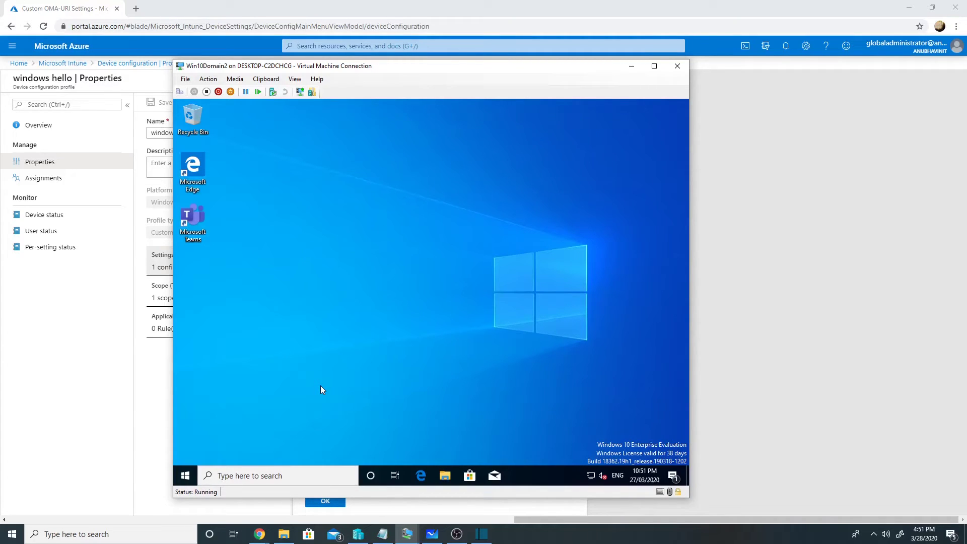
left_click(185, 476)
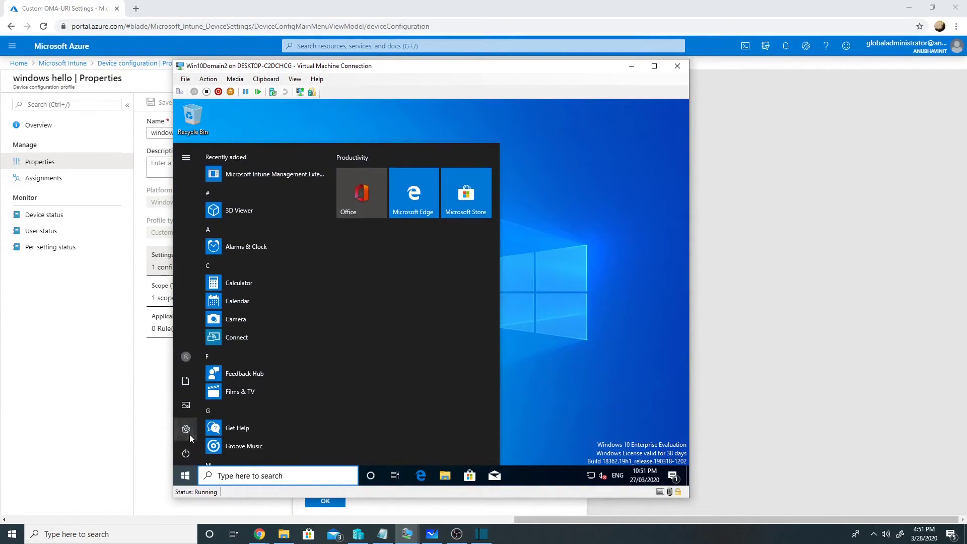
left_click(190, 434)
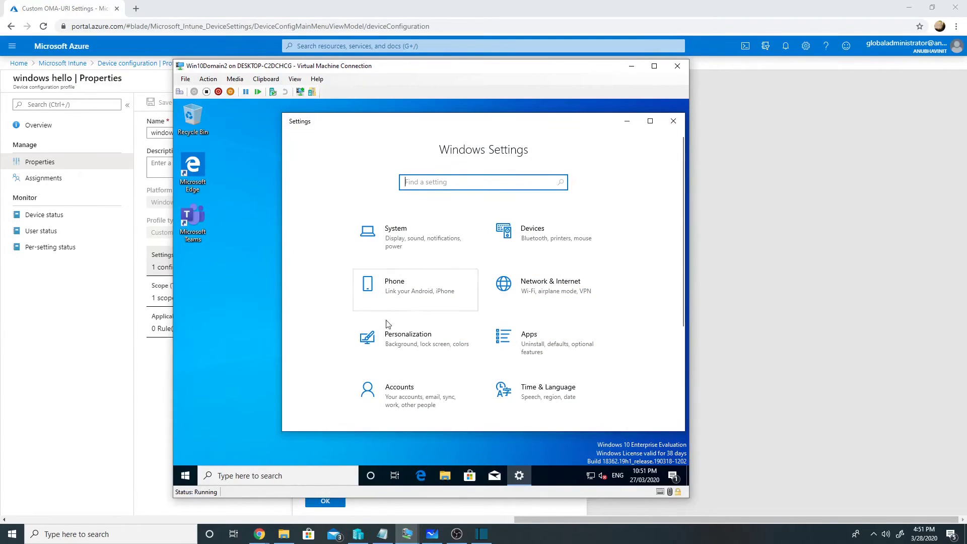
left_click(412, 389)
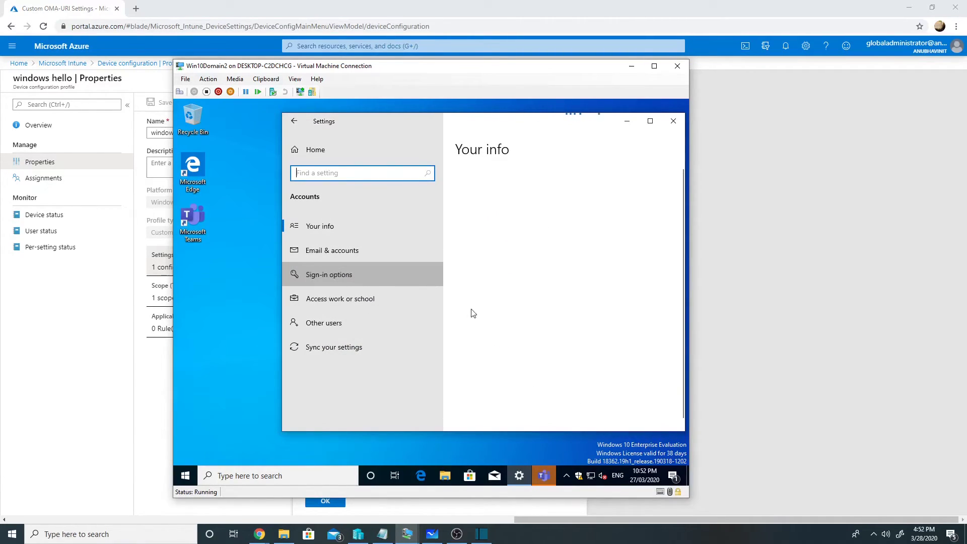
left_click(400, 275)
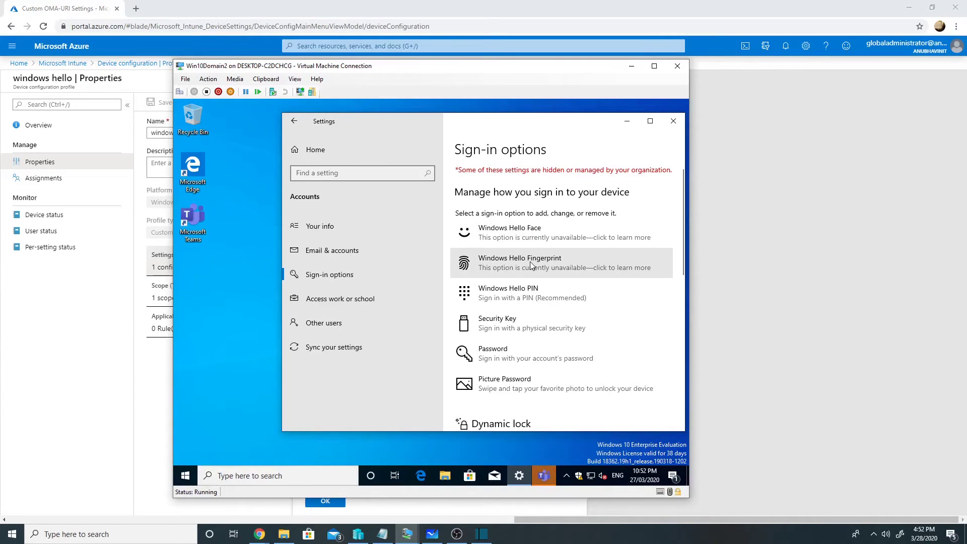
left_click(674, 120)
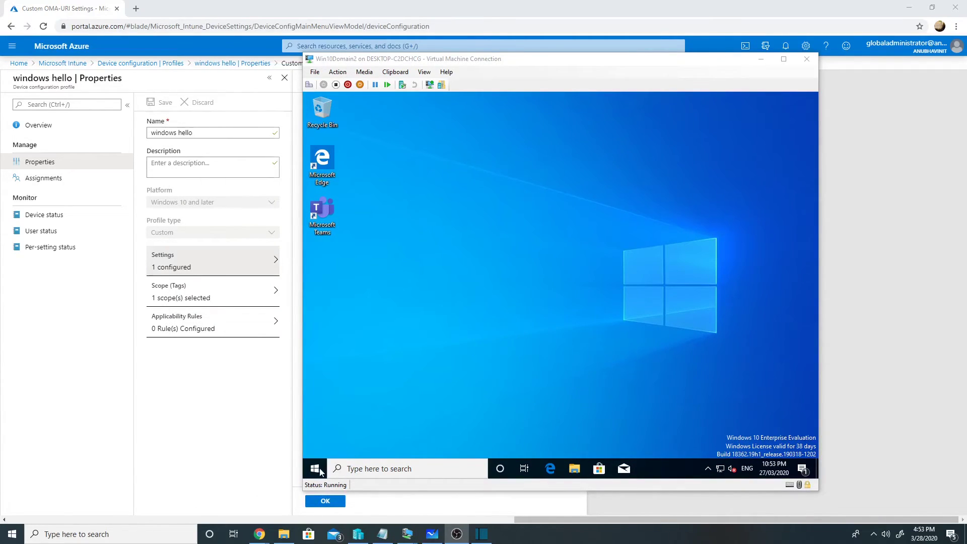
- Restart the Win10Domain2 VM from the Start menu's power options
left_click(320, 470)
left_click(316, 447)
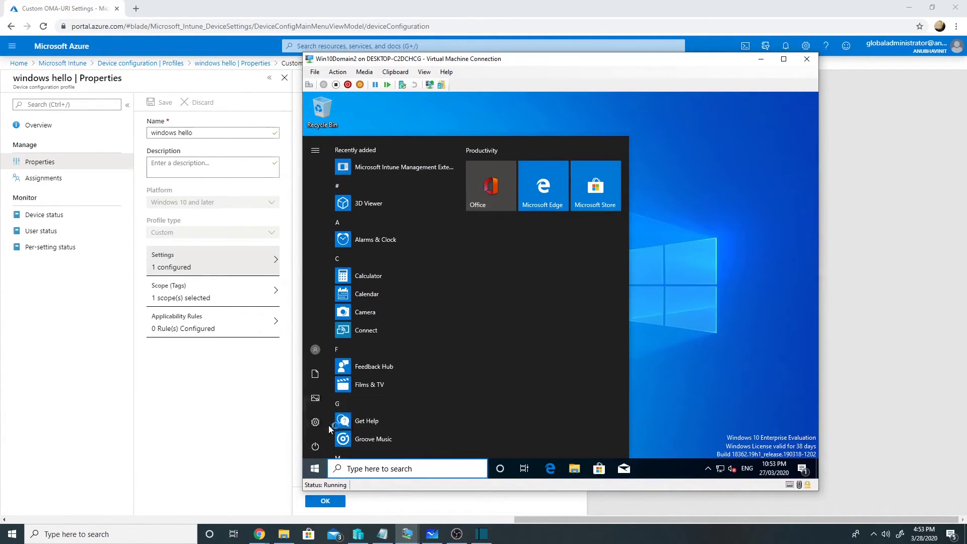
left_click(332, 422)
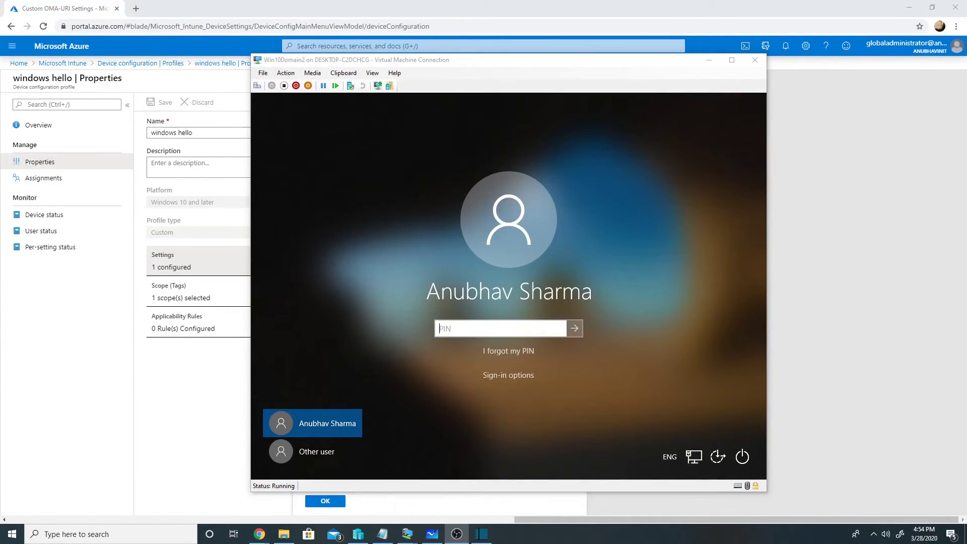
- Sign back in to the VM with the new Windows Hello PIN
left_click(557, 330)
type("1")
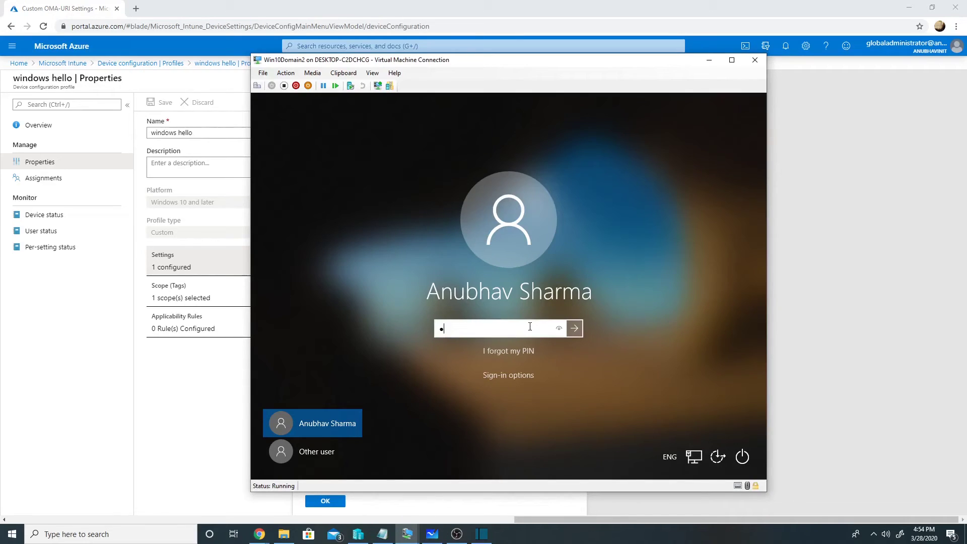
type("1111111")
key("Return")
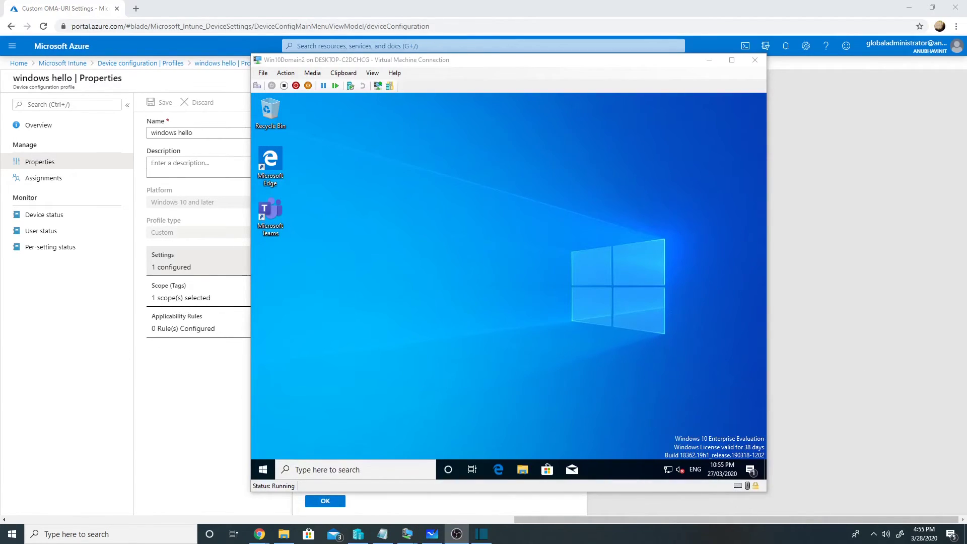
- Open Accounts > Sign-in options in the VM's Settings
left_click(270, 470)
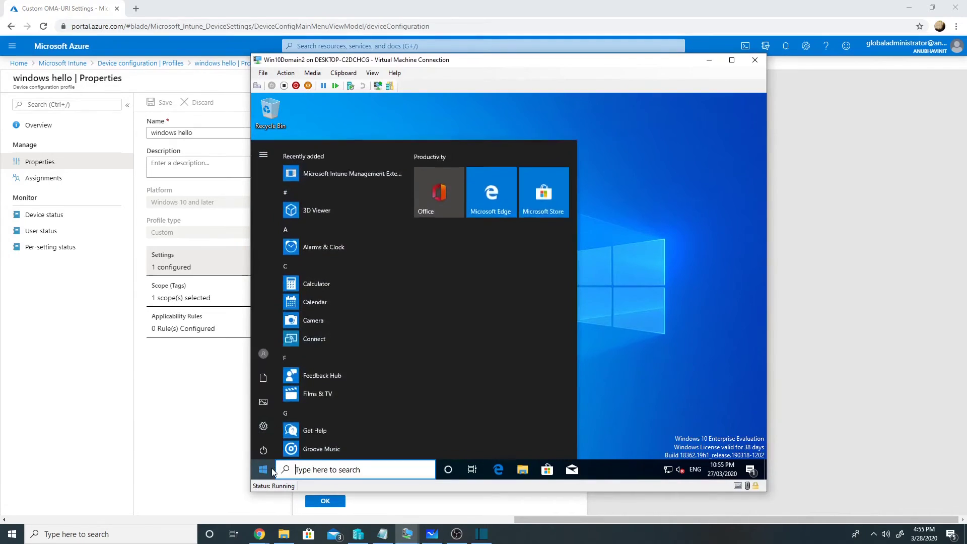
left_click(266, 427)
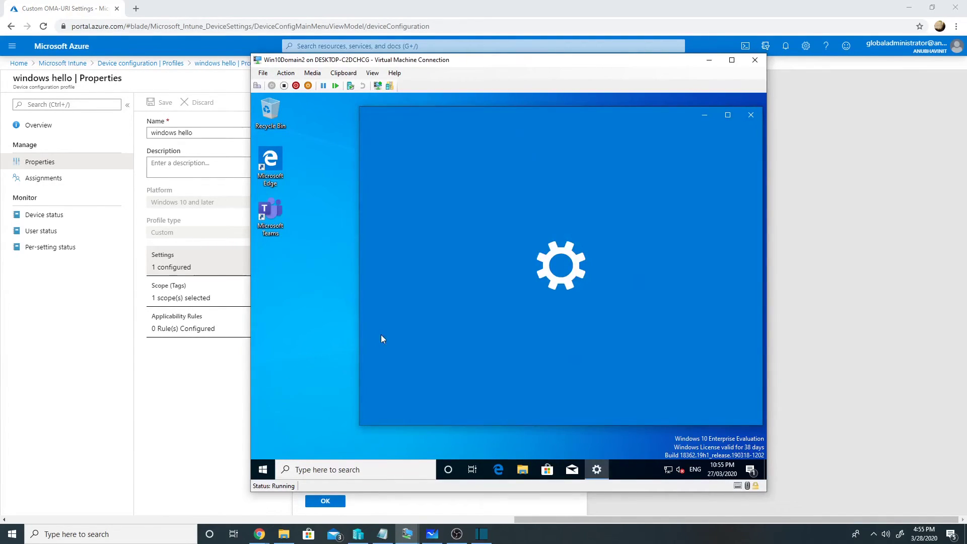
left_click(491, 381)
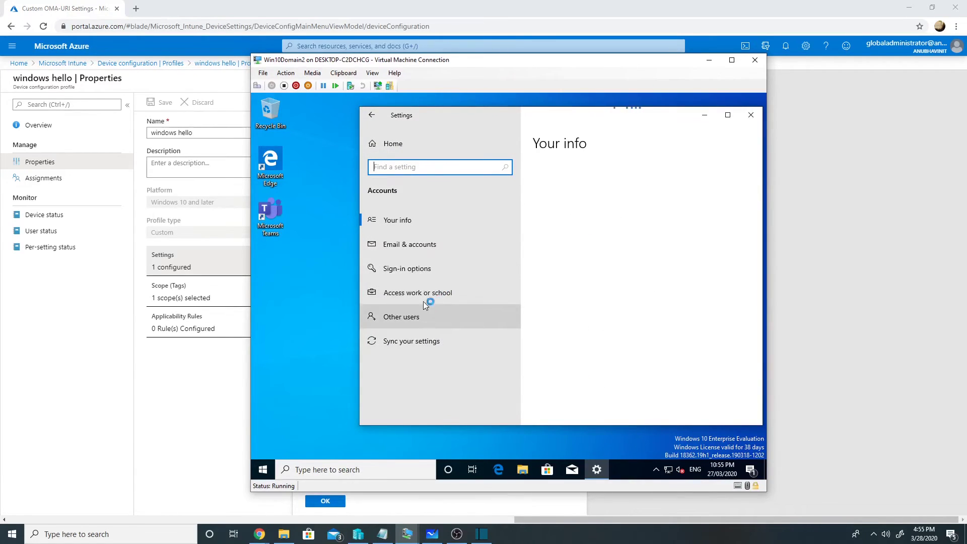
left_click(406, 268)
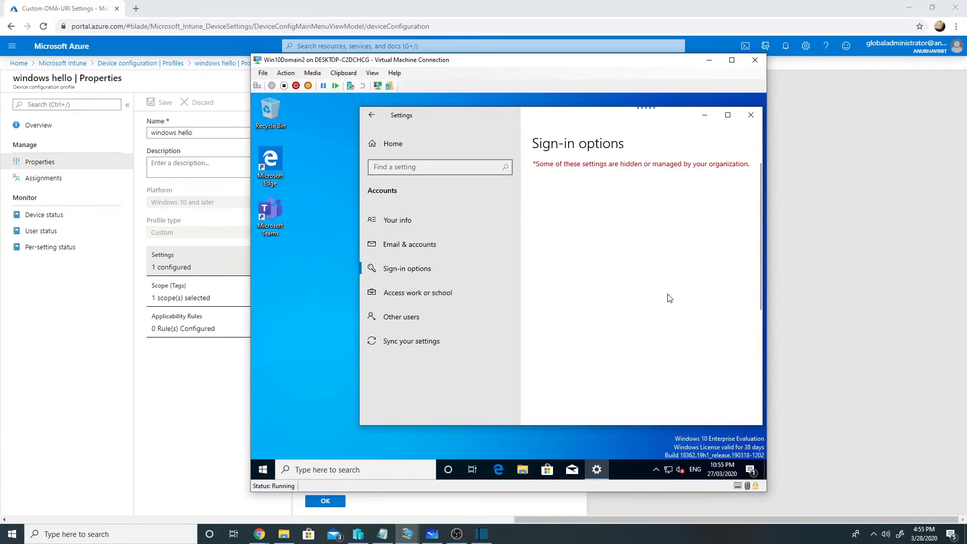
- Expand Windows Hello PIN and cancel the Change PIN dialog
left_click(529, 287)
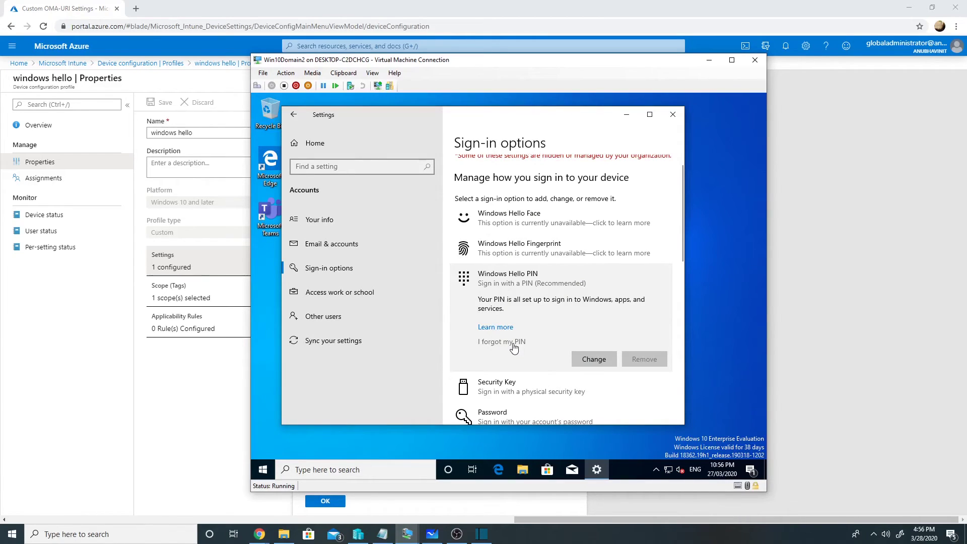
left_click(601, 362)
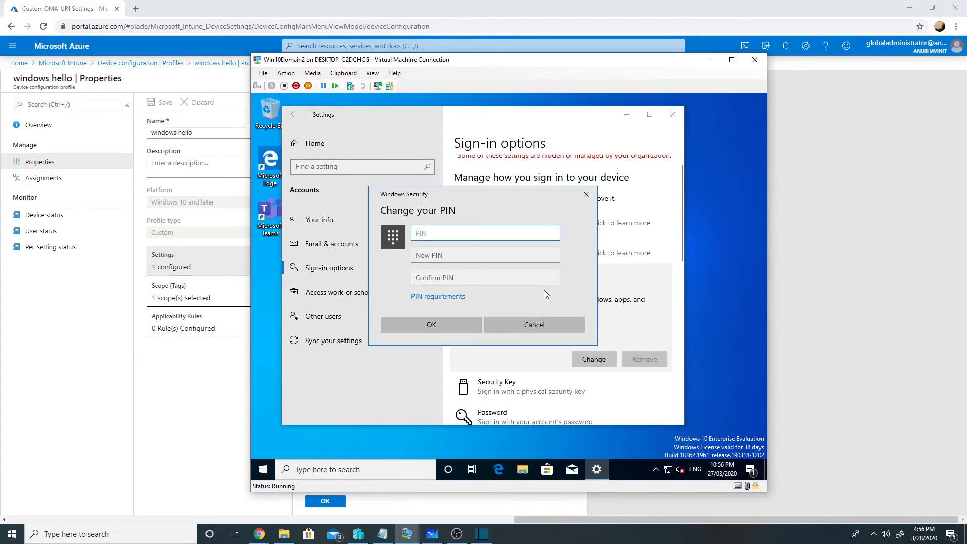
left_click(504, 322)
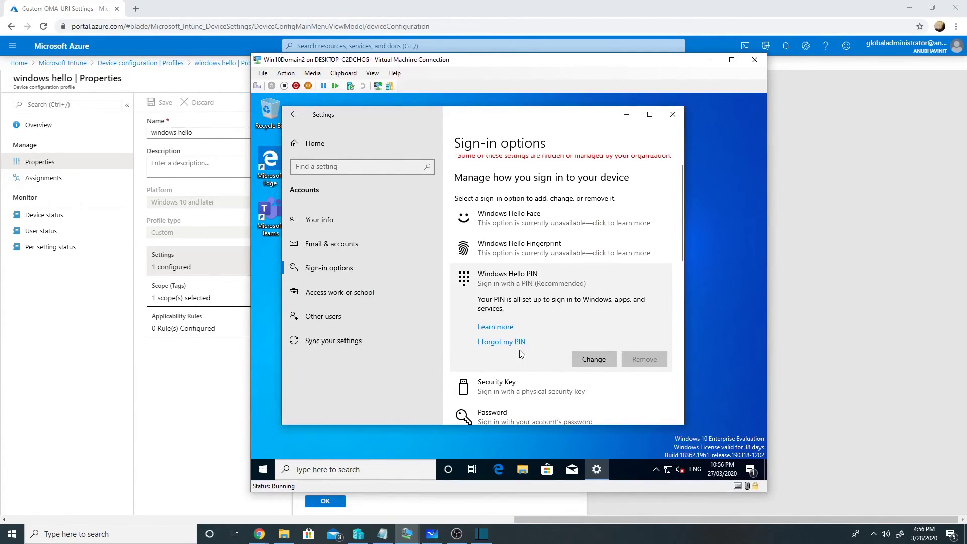
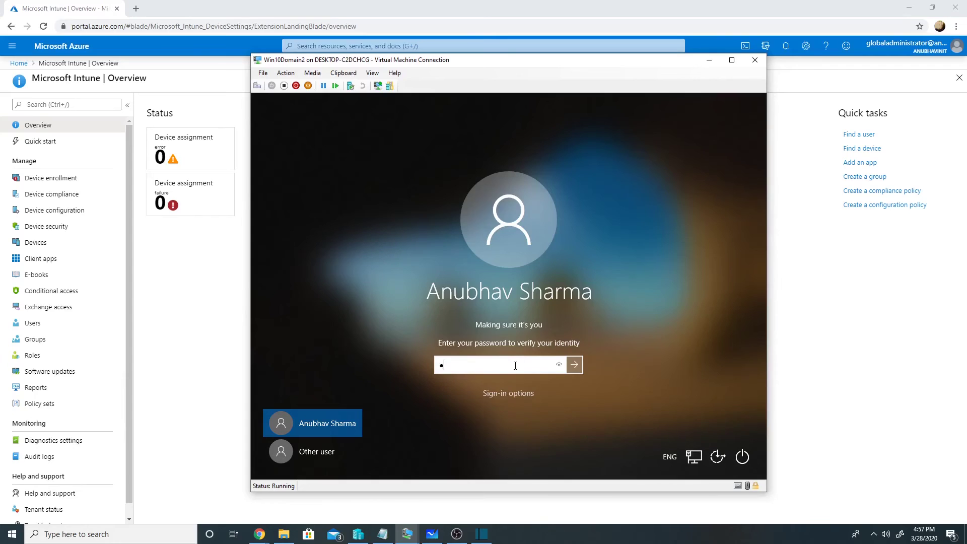
- Verify identity by re-entering the account password after correcting a typo
type("•••••")
key("BackSpace")
key("BackSpace")
key("BackSpace")
key("BackSpace")
key("BackSpace")
type("••••••••••••")
key("Return")
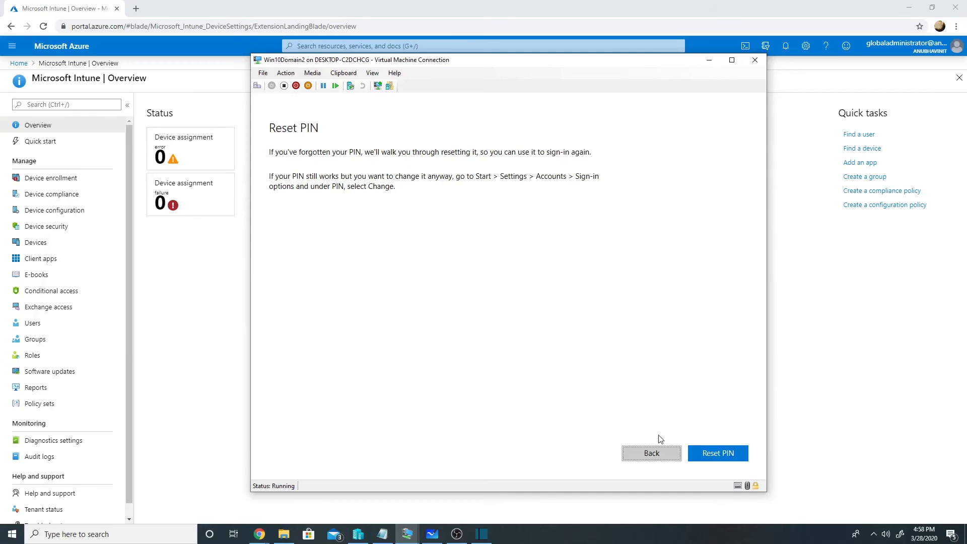
- Reset the Windows Hello PIN, entering and confirming a new ten-digit PIN
left_click(719, 453)
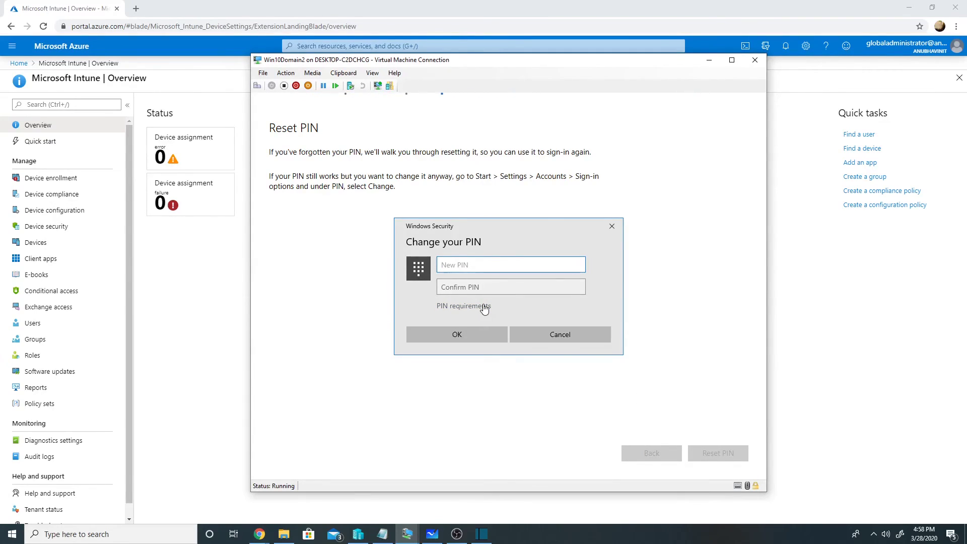
key("Tab")
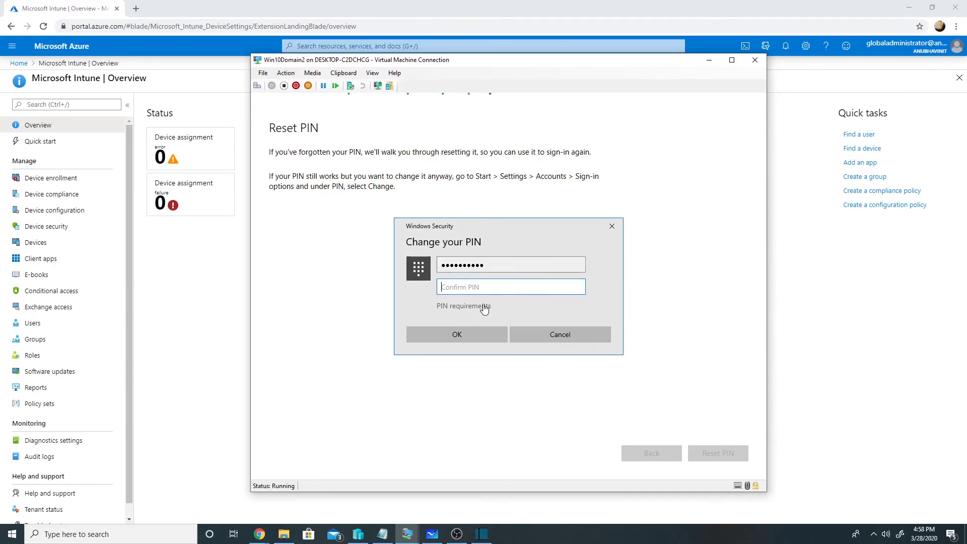
key("Return")
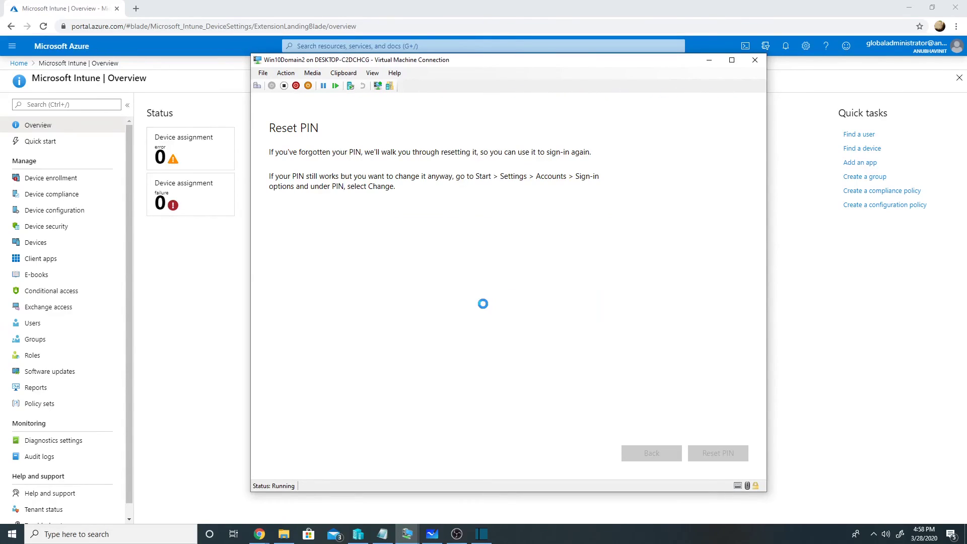
- Acknowledge the finished PIN reset, then sign in to the VM with the new ten-digit PIN
left_click(710, 453)
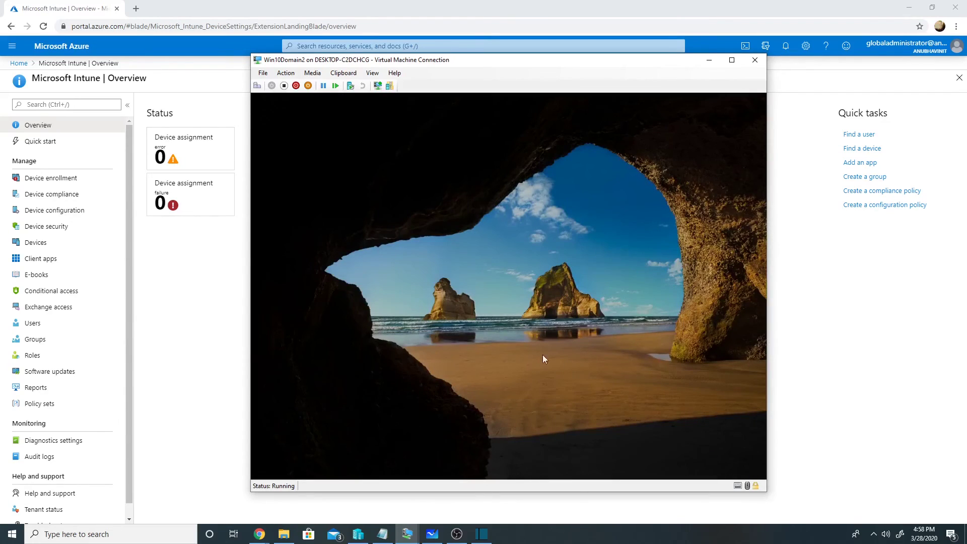
left_click(543, 355)
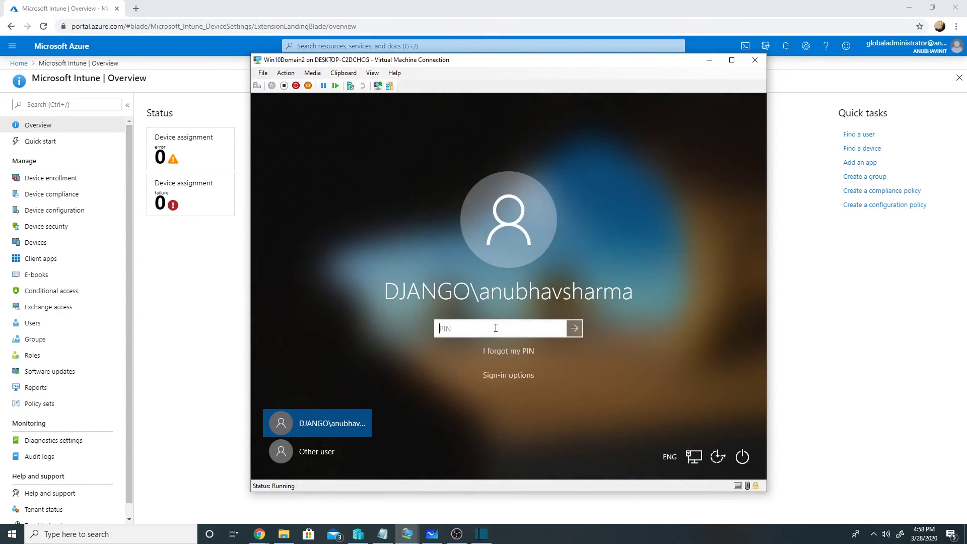
key("Return")
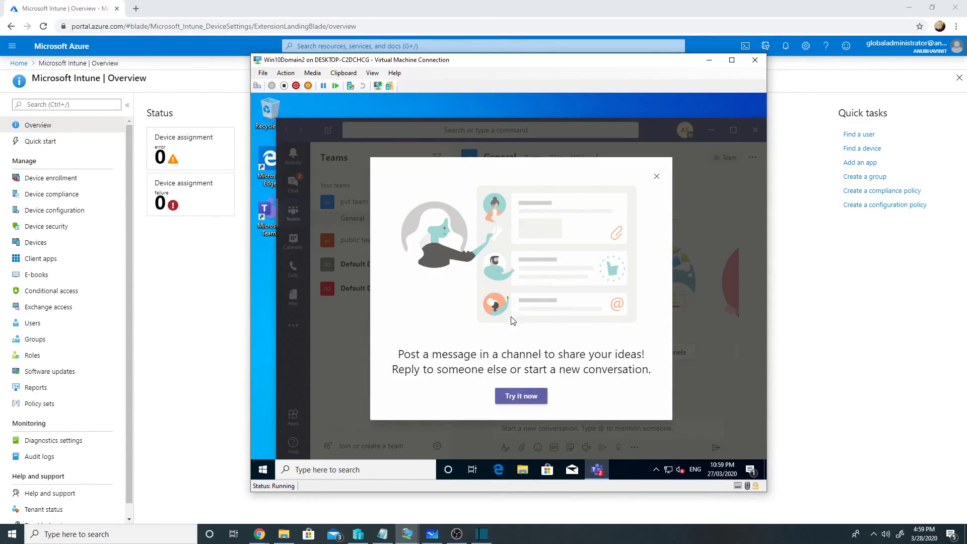
- Open the 'windows hello' profile from Device configuration > Profiles, check 100% succeeded, then view Properties
left_click(79, 215)
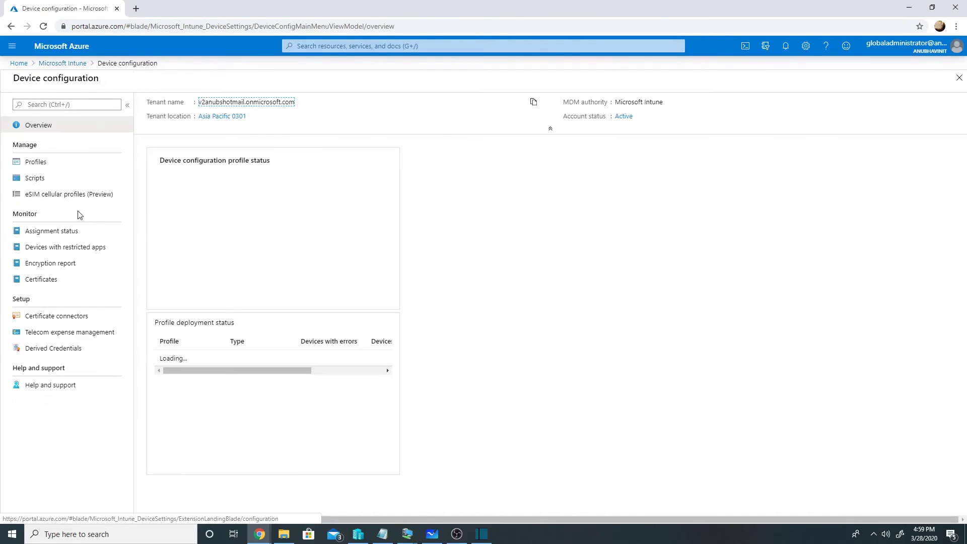
left_click(37, 161)
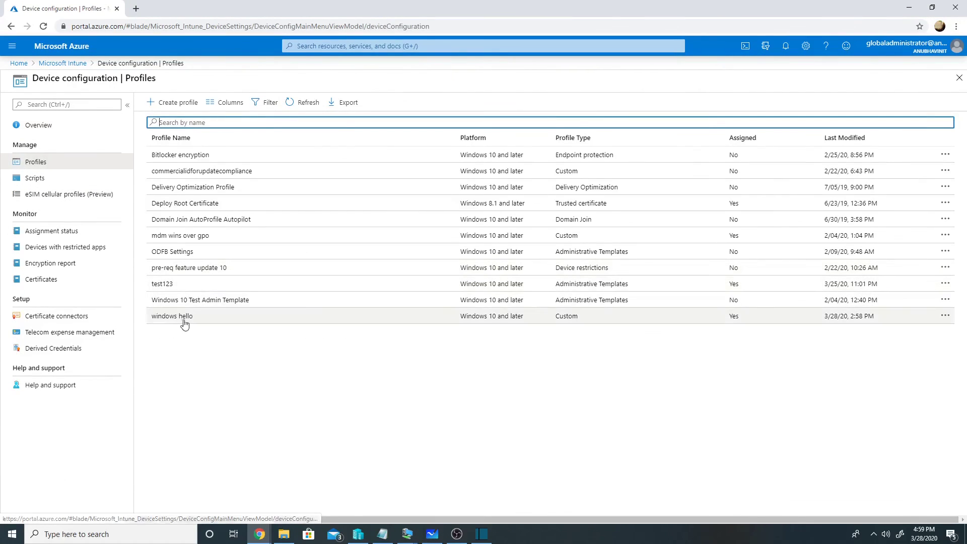
left_click(182, 319)
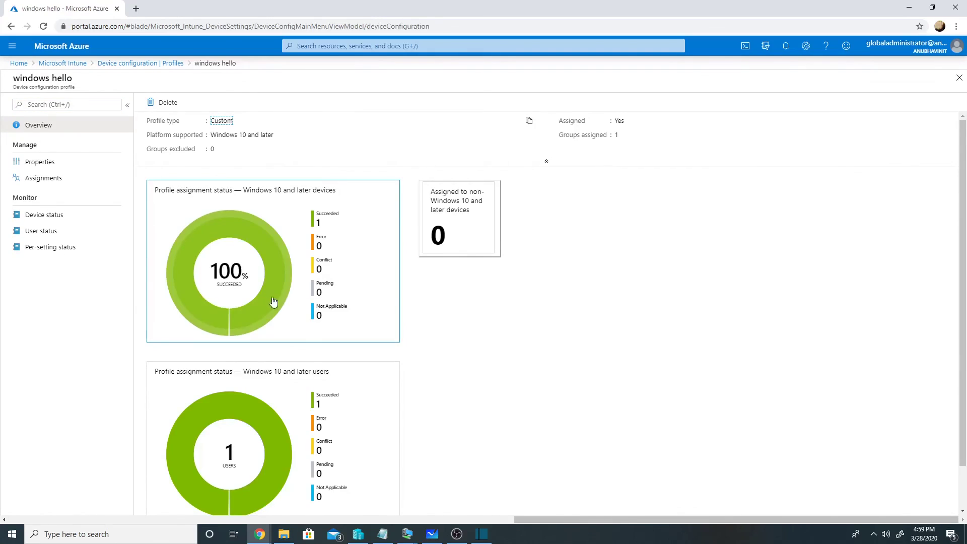
left_click(75, 166)
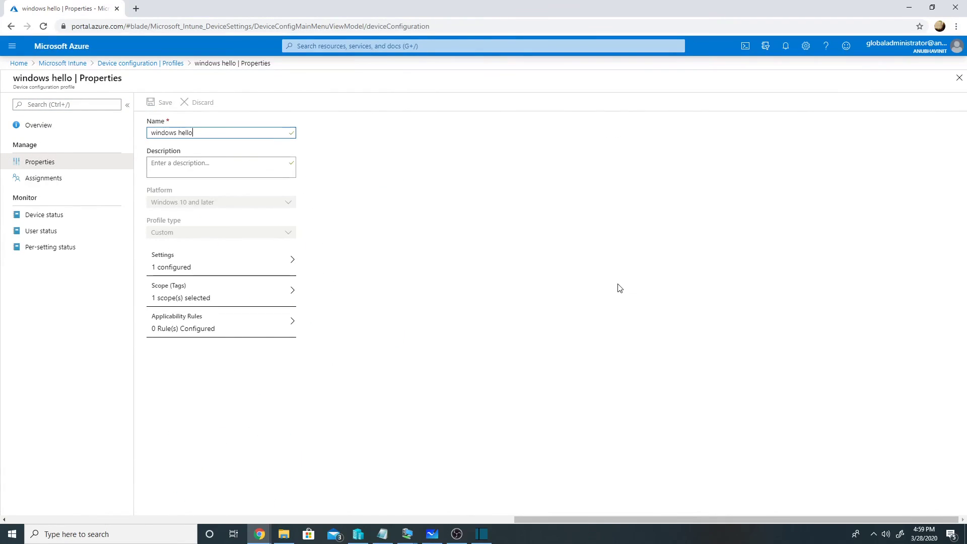